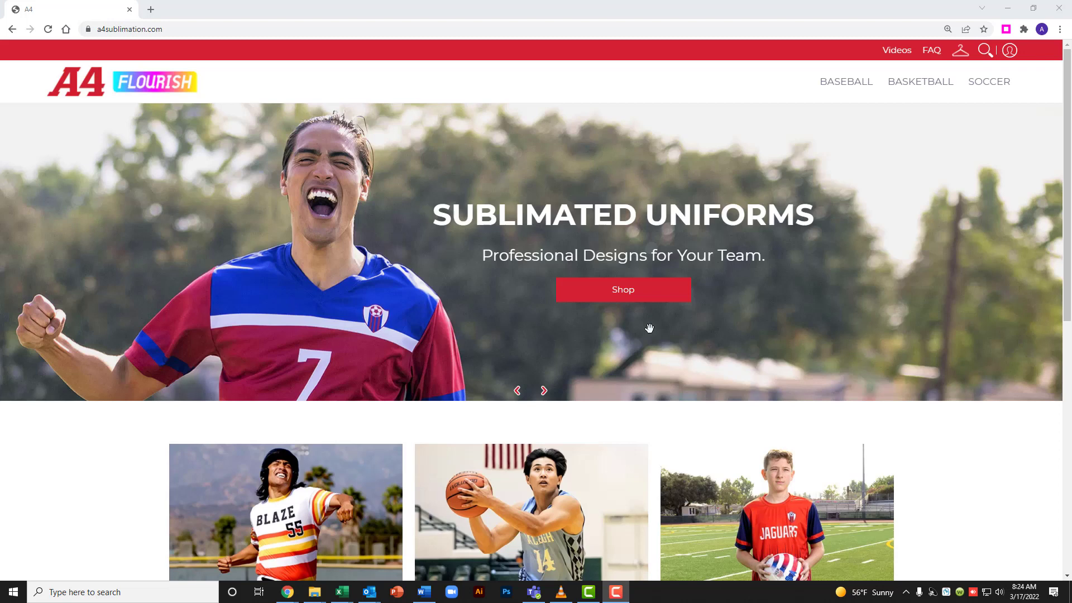
# Step: Open the men's crew jerseys collection for baseball
pyautogui.scroll(-3, 649, 327)
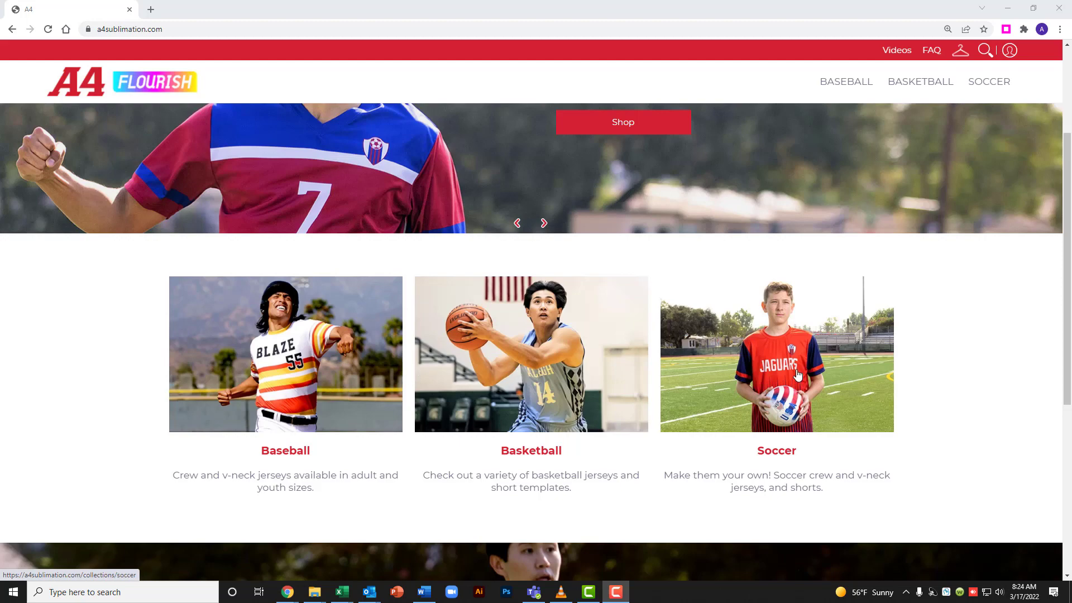
pyautogui.scroll(-5, 797, 374)
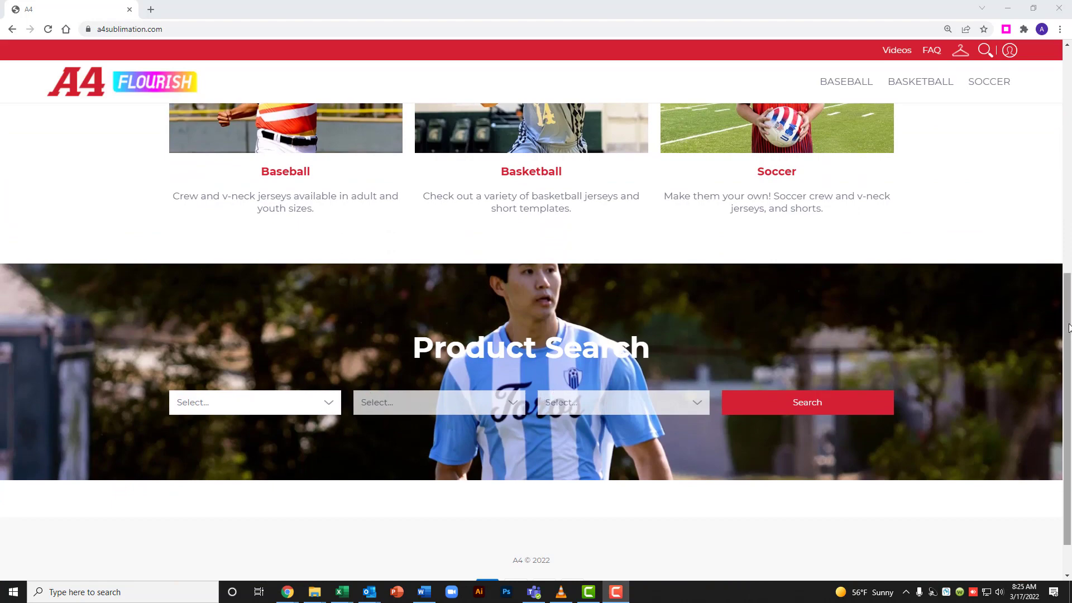
pyautogui.moveTo(1068, 328); pyautogui.dragTo(1070, 92)
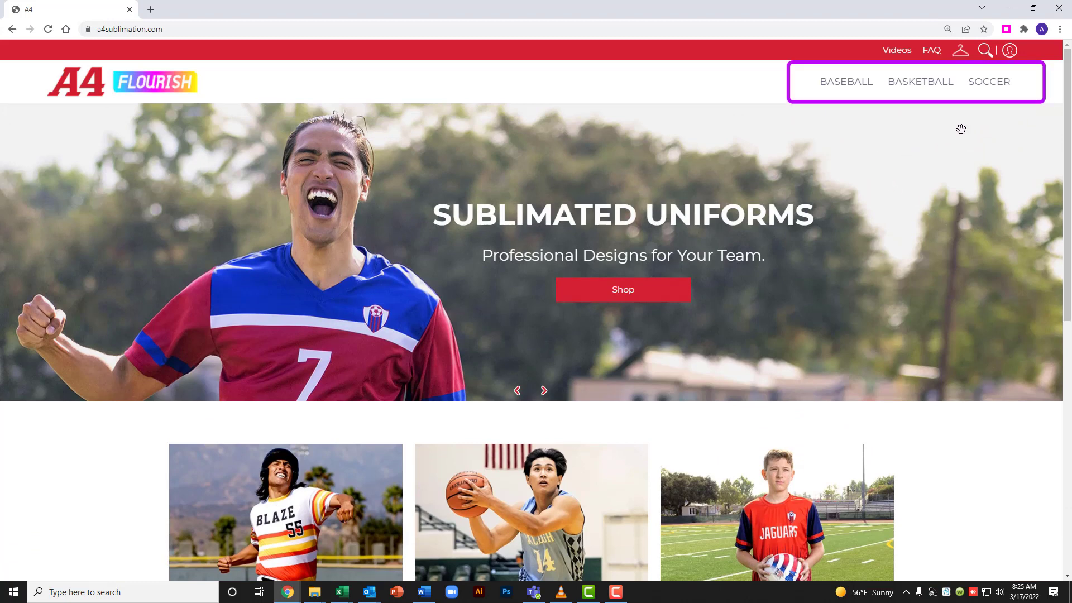
pyautogui.moveTo(997, 91)
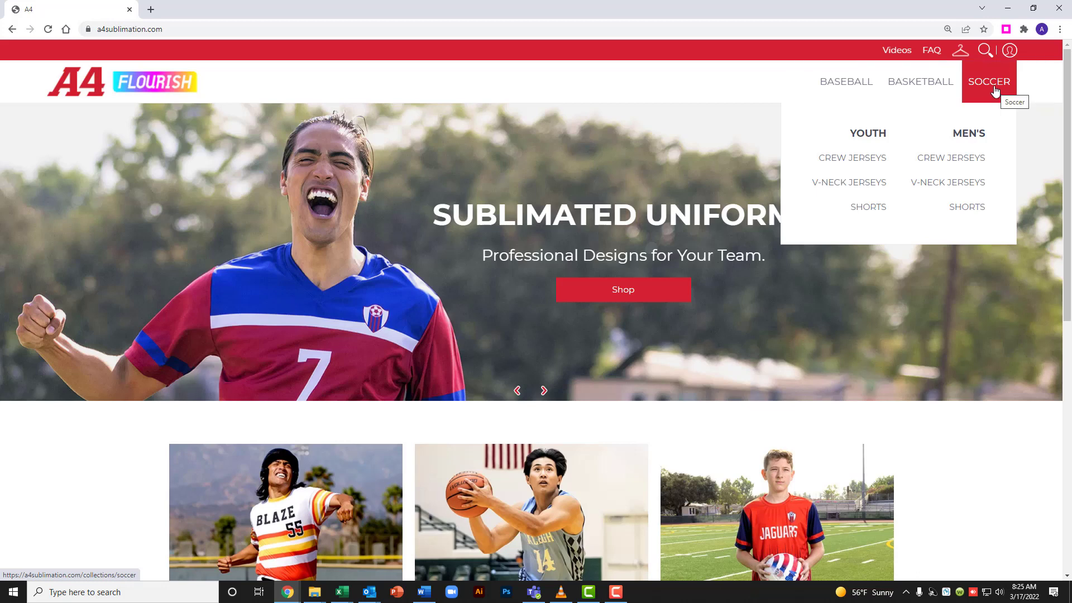
pyautogui.moveTo(924, 89)
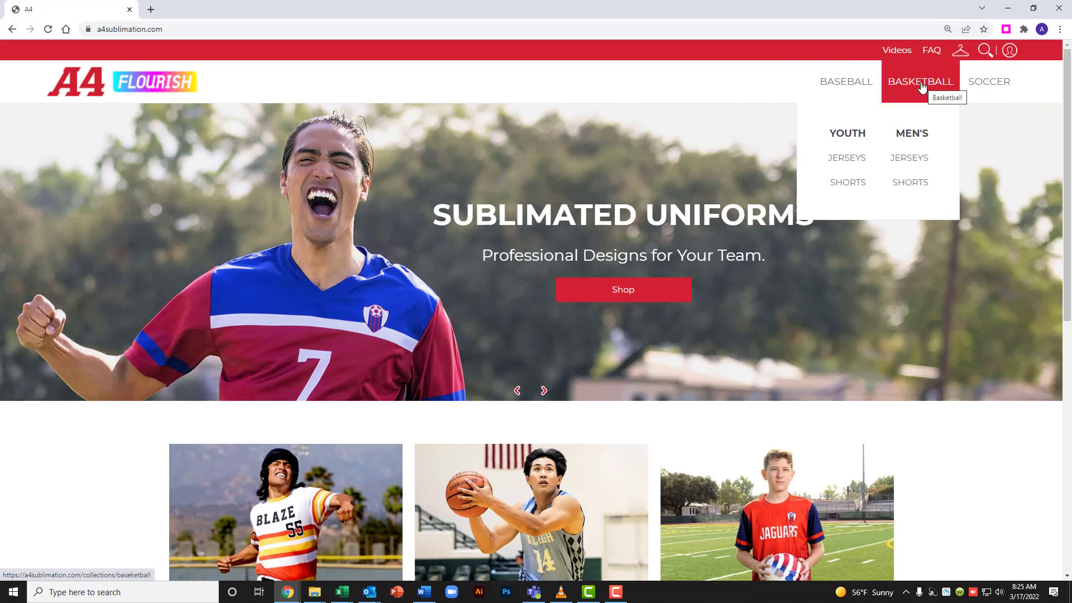
pyautogui.moveTo(860, 87)
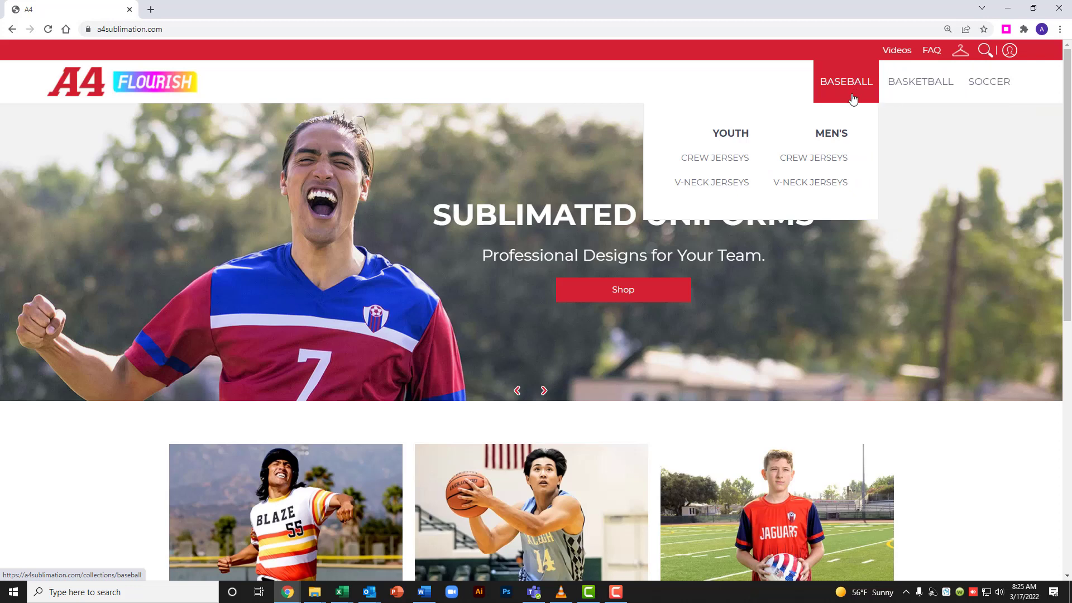
pyautogui.click(821, 160)
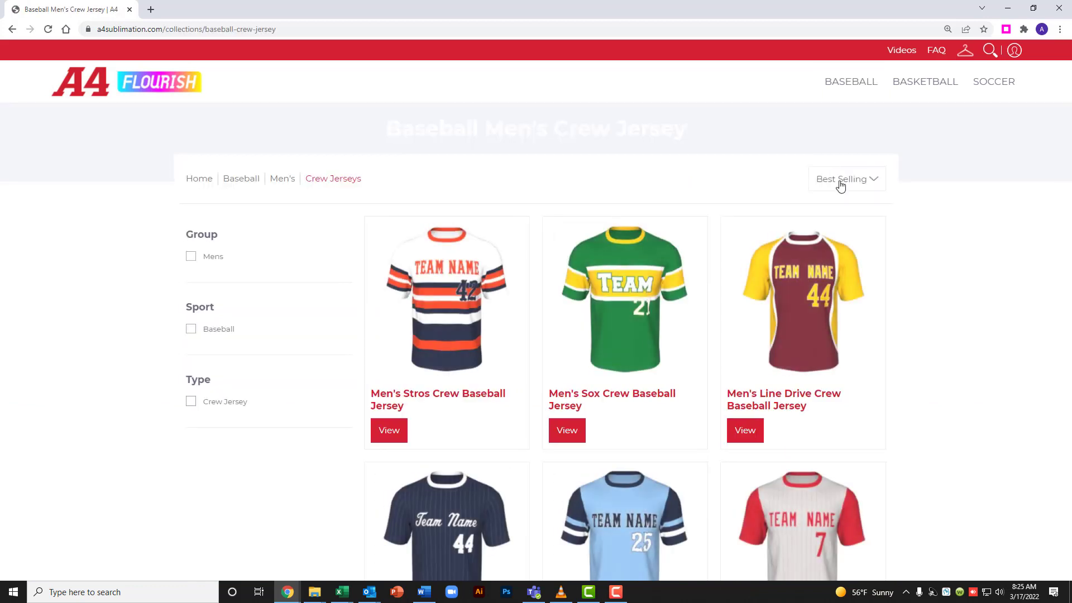
# Step: Choose the Men's Stros Crew Baseball Jersey and start customizing it
pyautogui.scroll(-1, 994, 297)
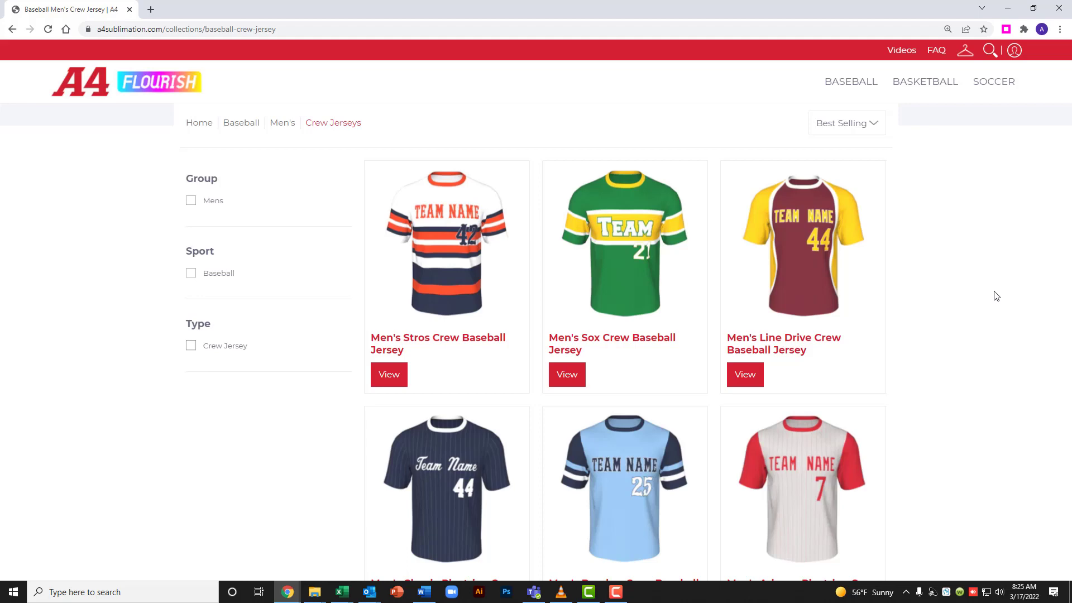
pyautogui.click(449, 287)
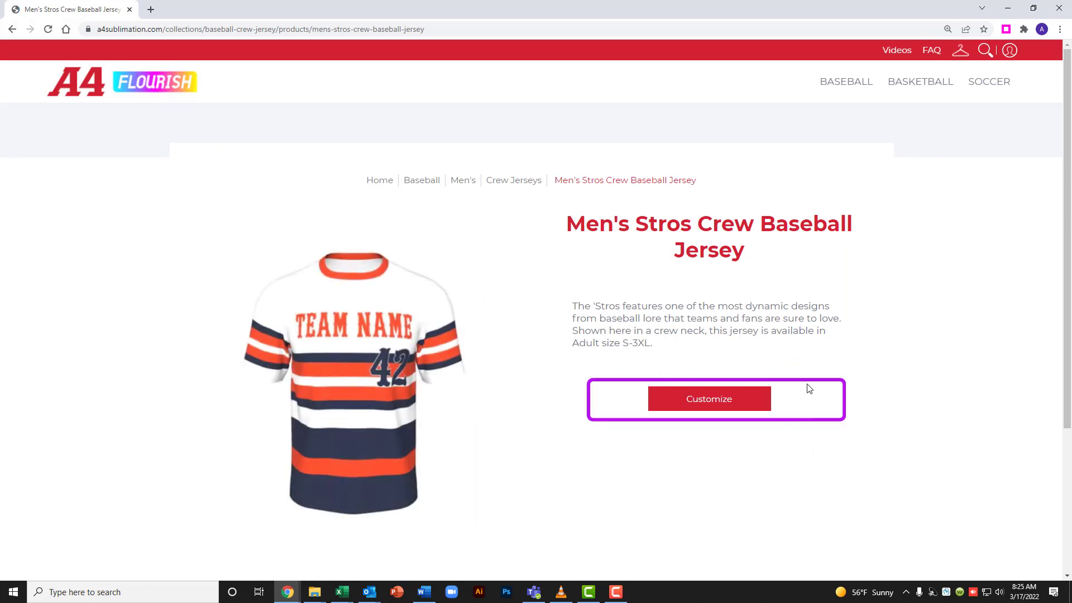
pyautogui.click(713, 404)
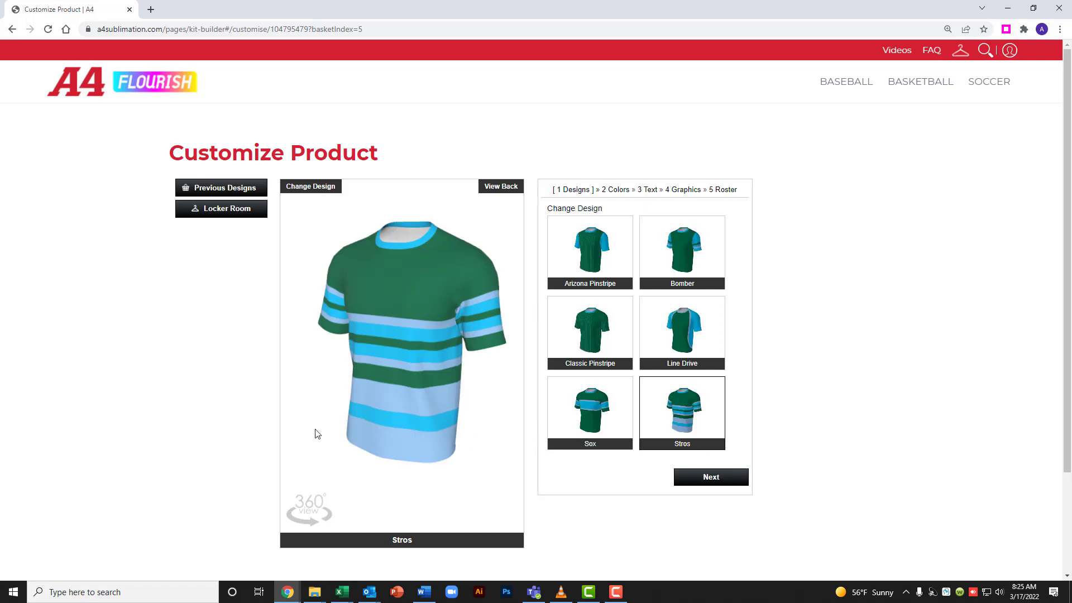
# Step: Set the Stros jersey's primary color to white, secondary color to royal blue and accent color to bright orange
pyautogui.moveTo(347, 397); pyautogui.dragTo(370, 396)
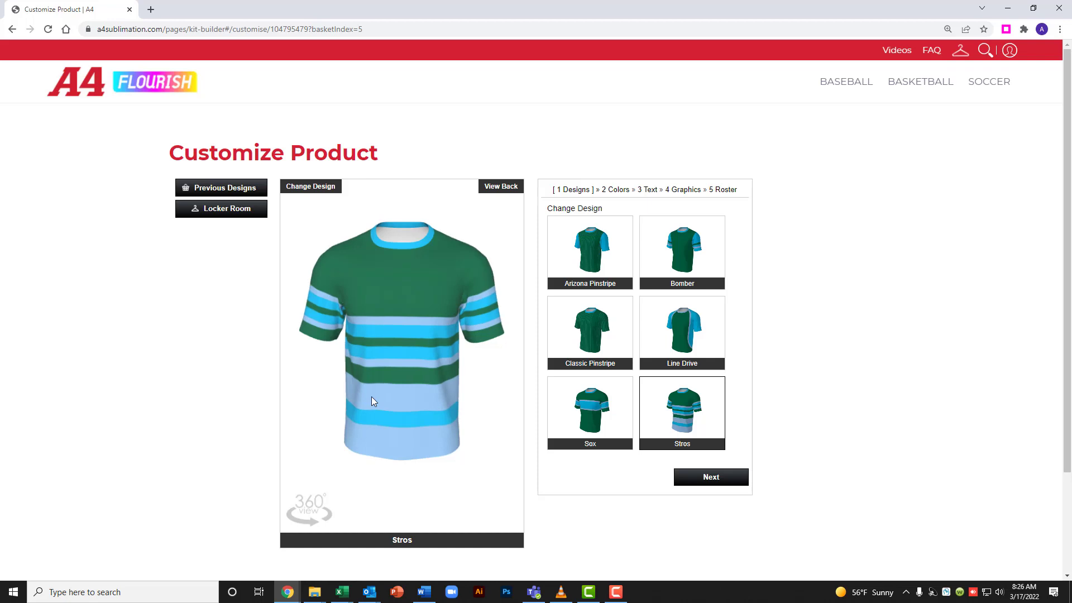
pyautogui.moveTo(372, 397)
pyautogui.mouseDown()
pyautogui.moveTo(476, 375)
pyautogui.moveTo(552, 375)
pyautogui.moveTo(374, 397)
pyautogui.mouseUp()
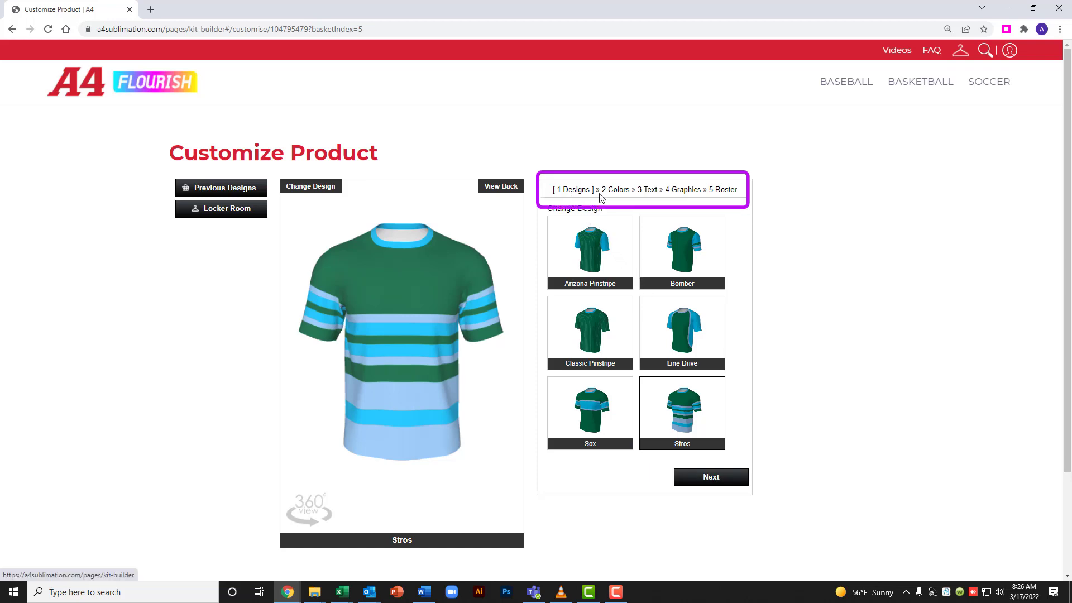
pyautogui.click(615, 190)
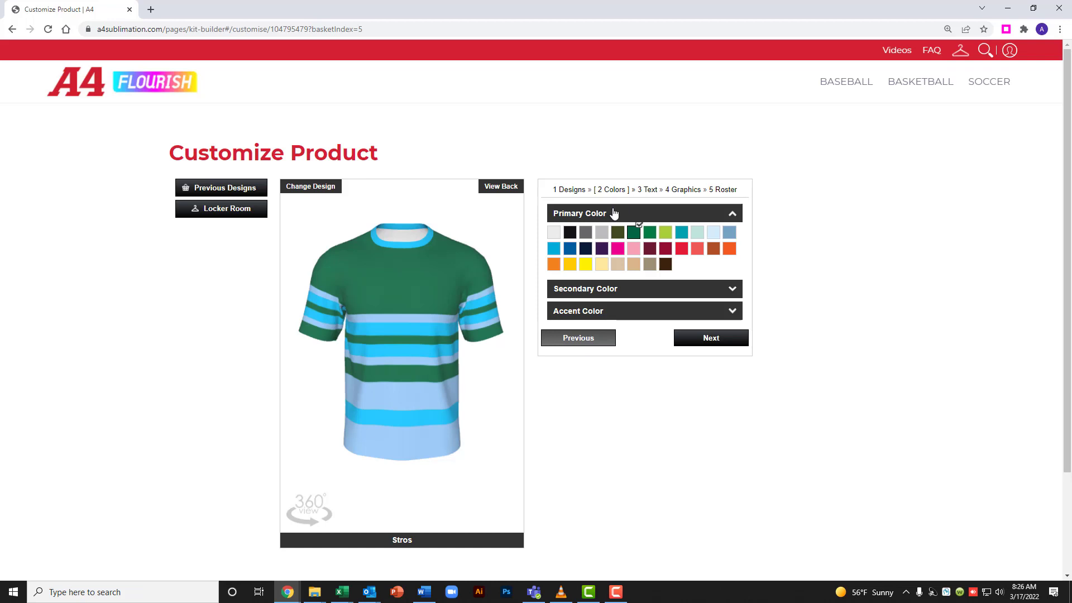
pyautogui.click(558, 234)
pyautogui.click(585, 288)
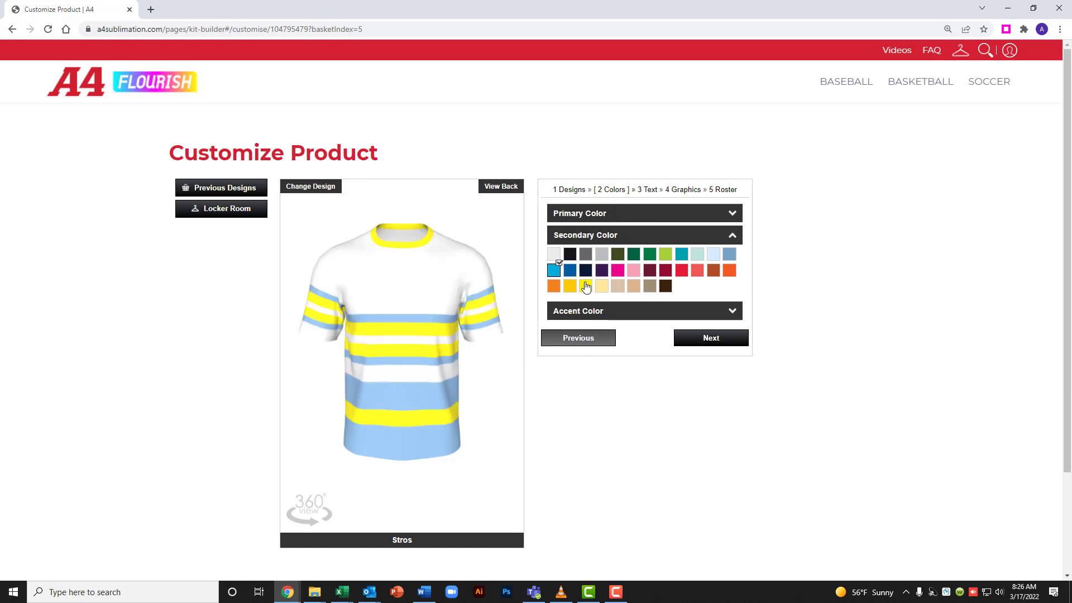
pyautogui.click(570, 276)
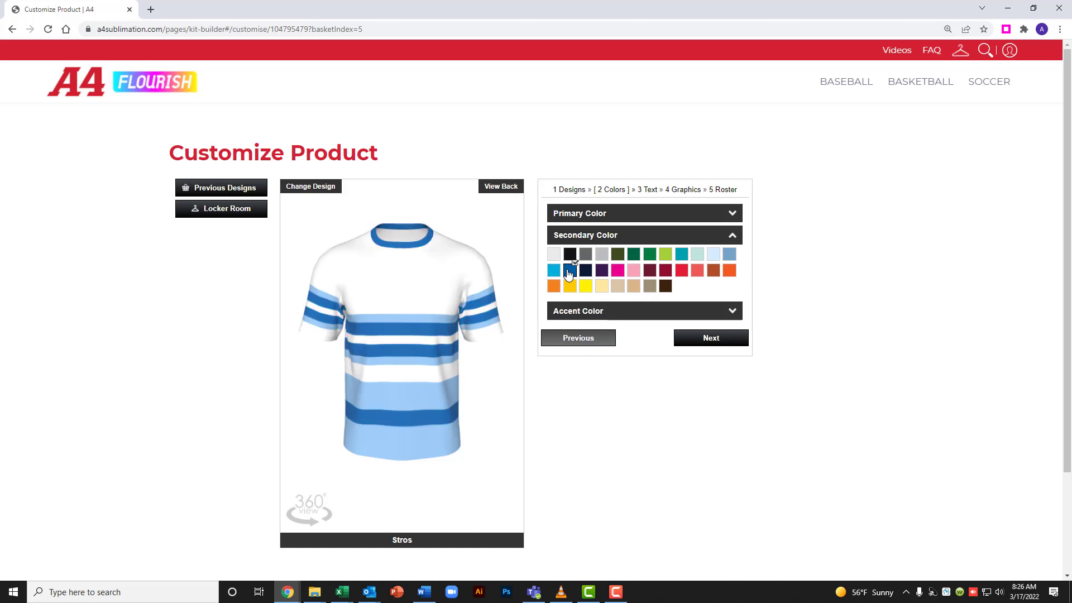
pyautogui.click(597, 311)
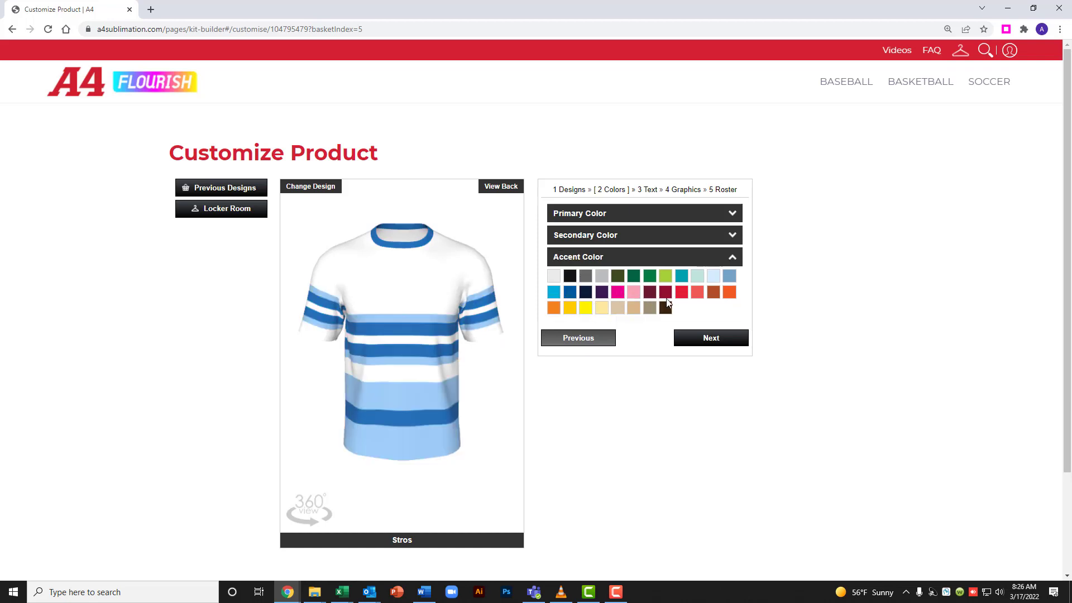
pyautogui.click(728, 292)
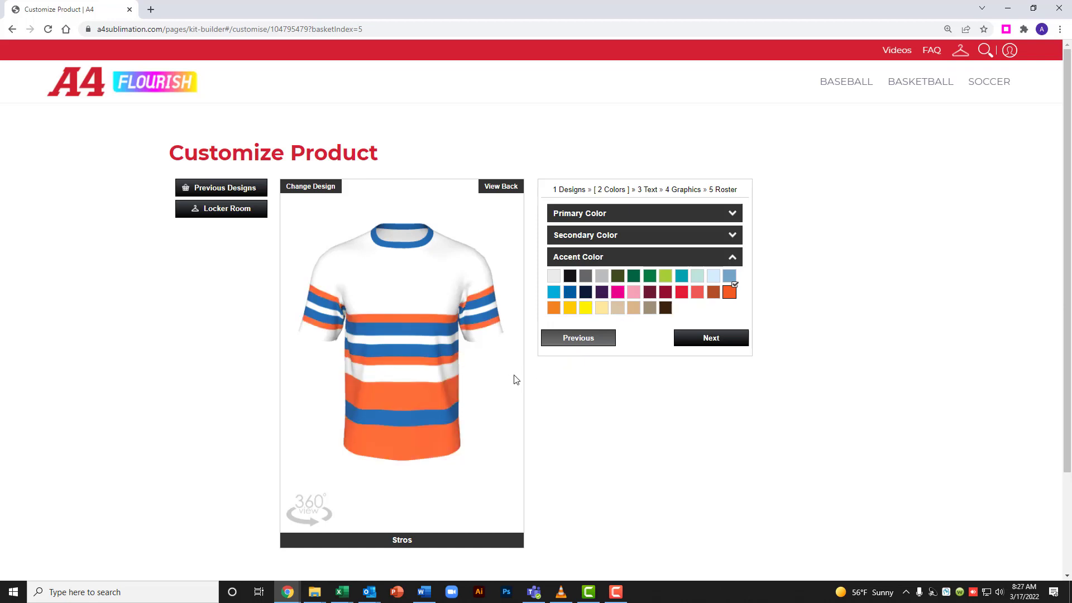
# Step: Add a team name to the jersey front with royal blue text in the Tiffany font
pyautogui.click(711, 338)
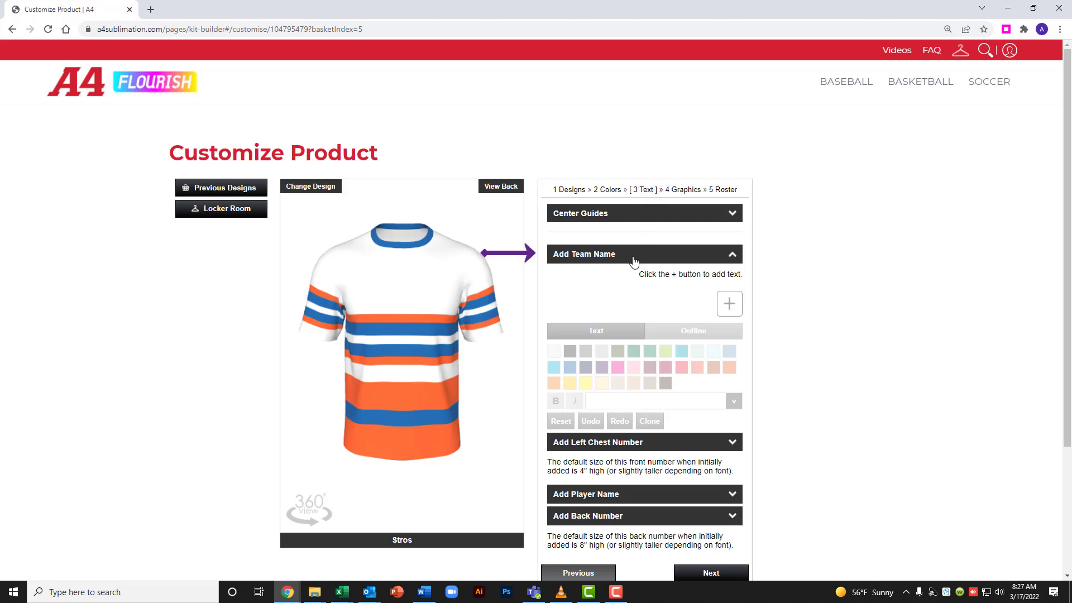
pyautogui.click(729, 304)
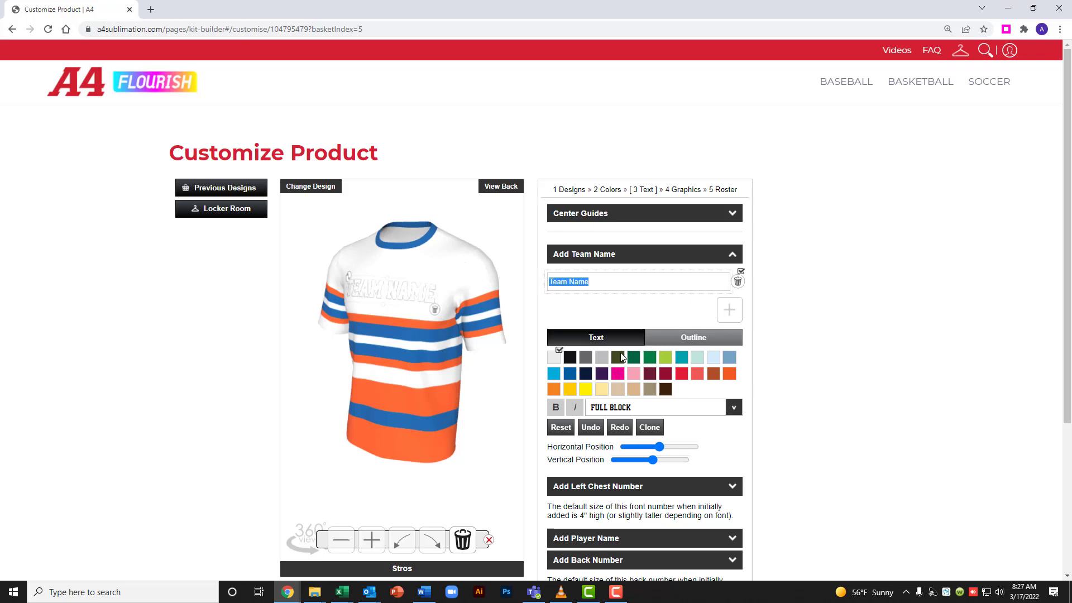
pyautogui.click(571, 375)
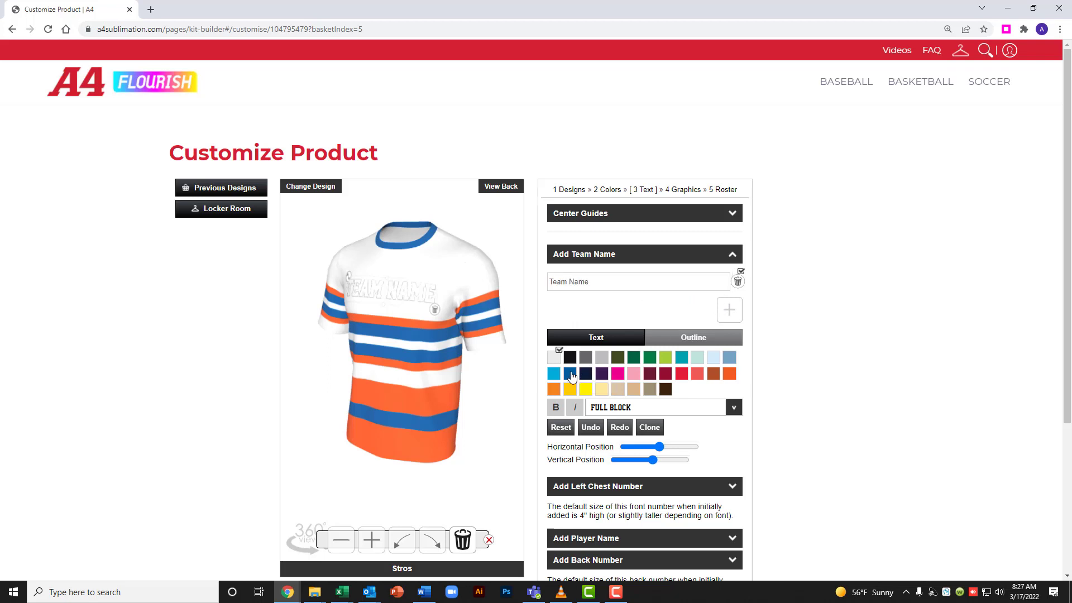
pyautogui.click(628, 410)
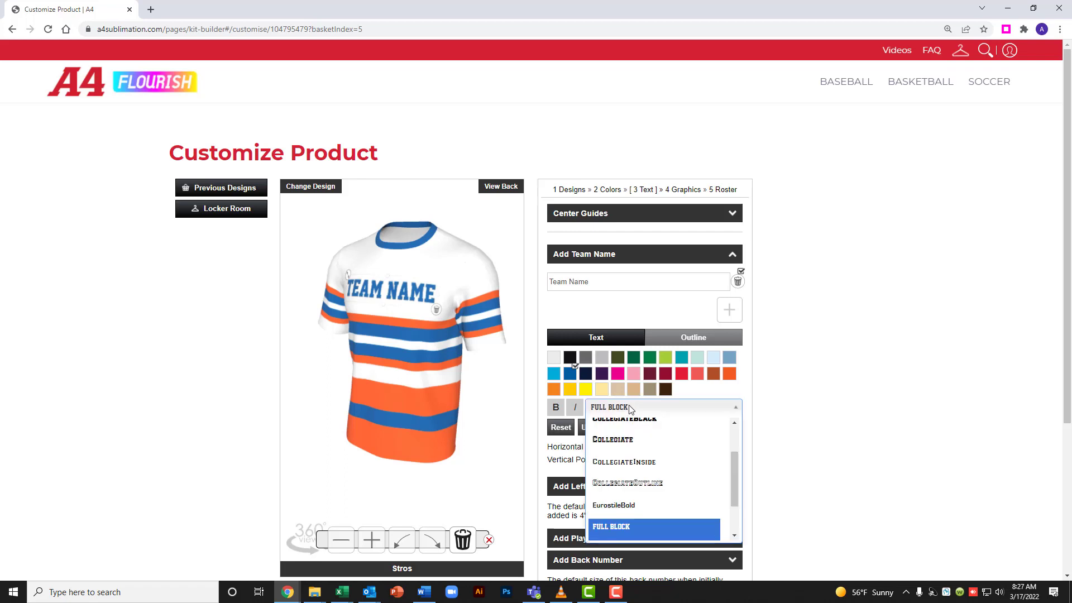
pyautogui.moveTo(733, 462); pyautogui.dragTo(729, 489)
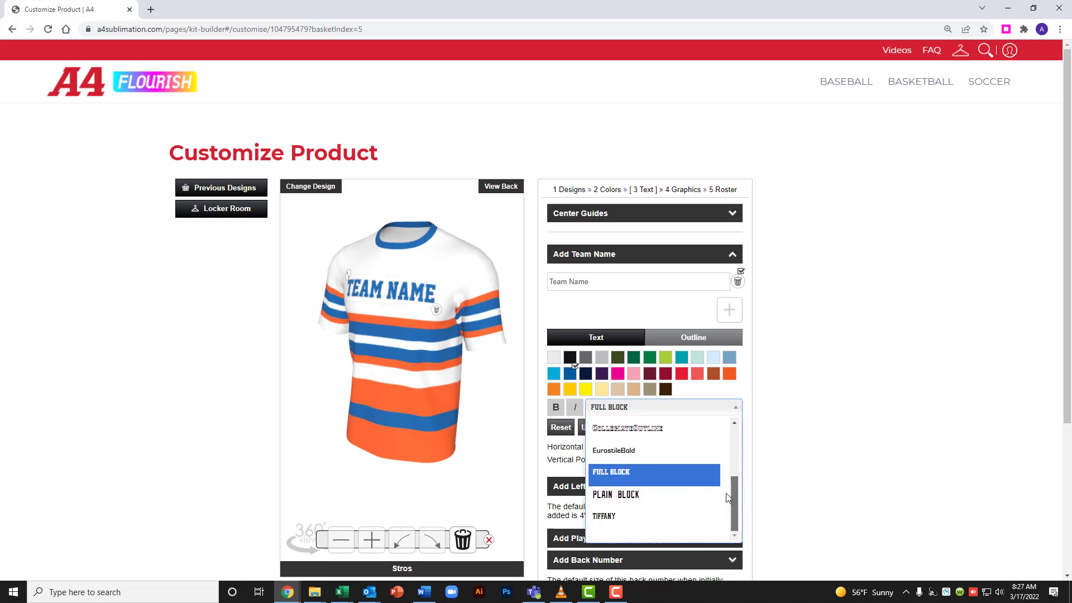
pyautogui.click(616, 515)
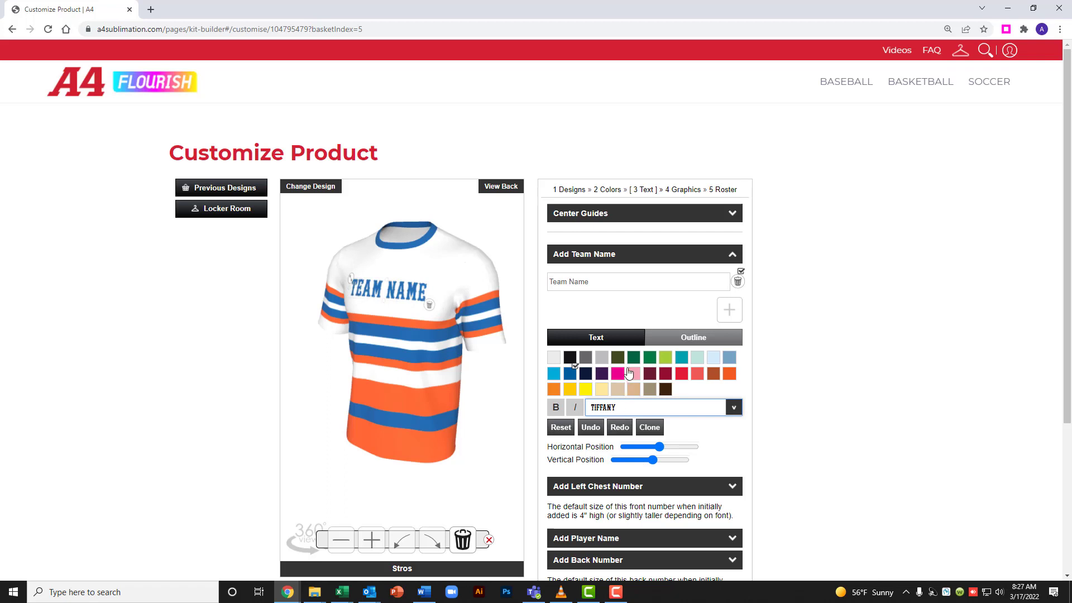
# Step: Give the team name a bright orange outline at the maximum outline width
pyautogui.click(681, 341)
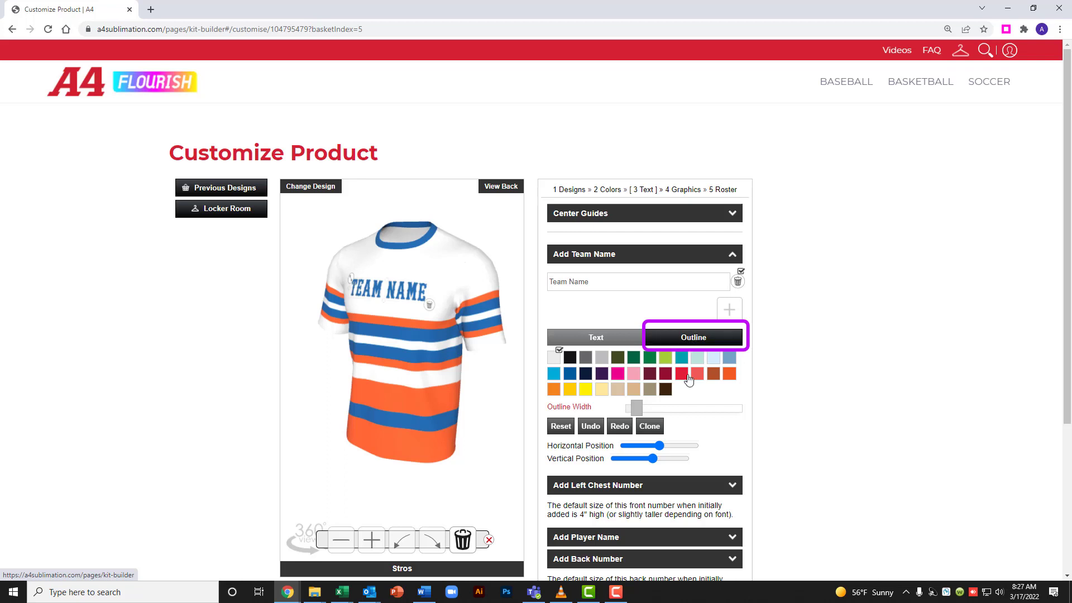
pyautogui.click(729, 374)
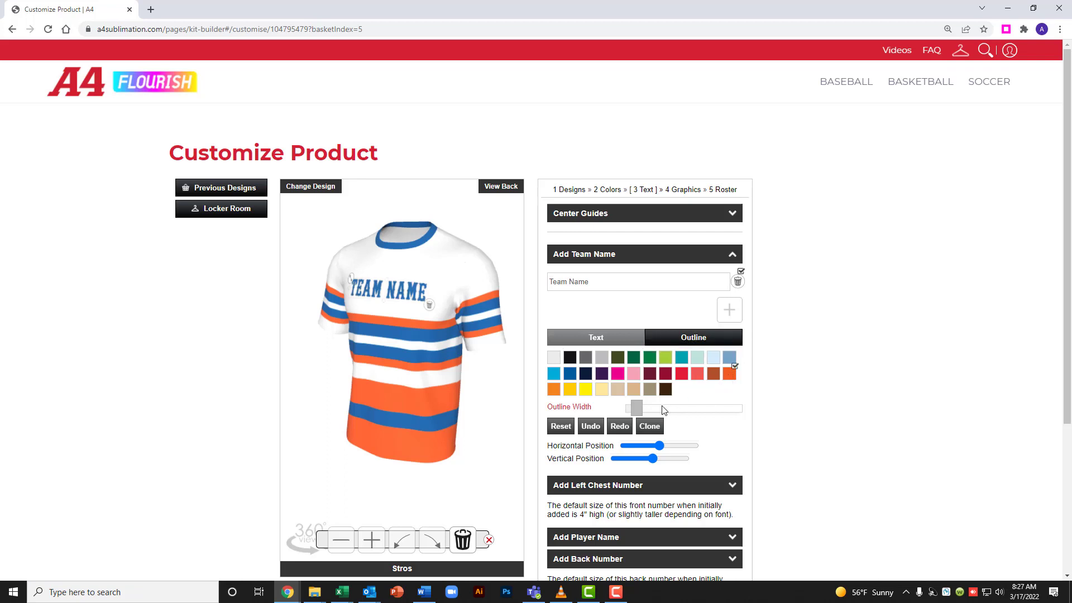
pyautogui.moveTo(639, 410); pyautogui.dragTo(741, 409)
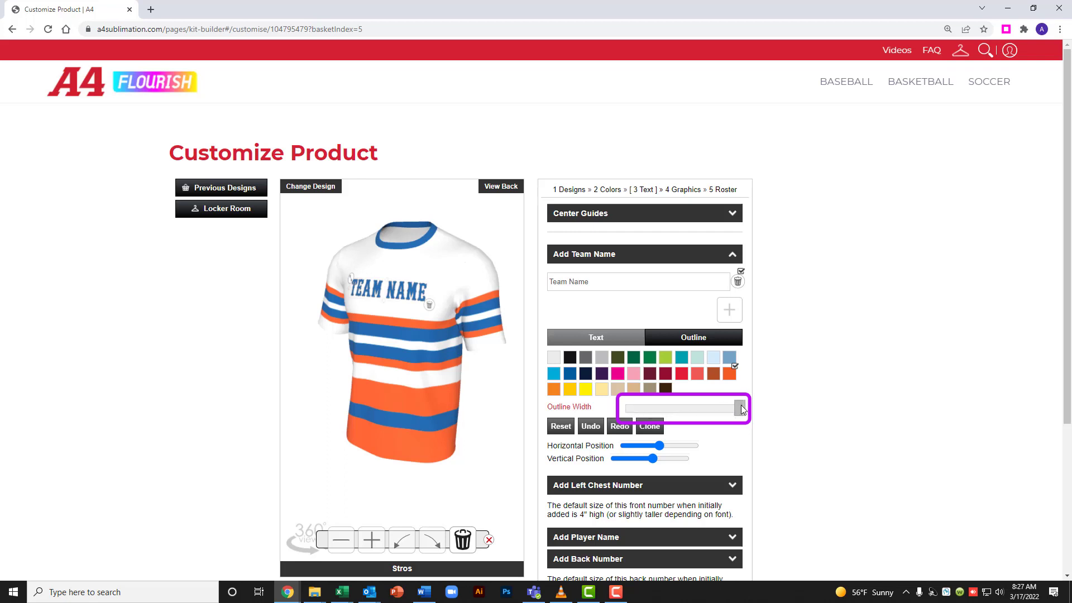
pyautogui.click(404, 383)
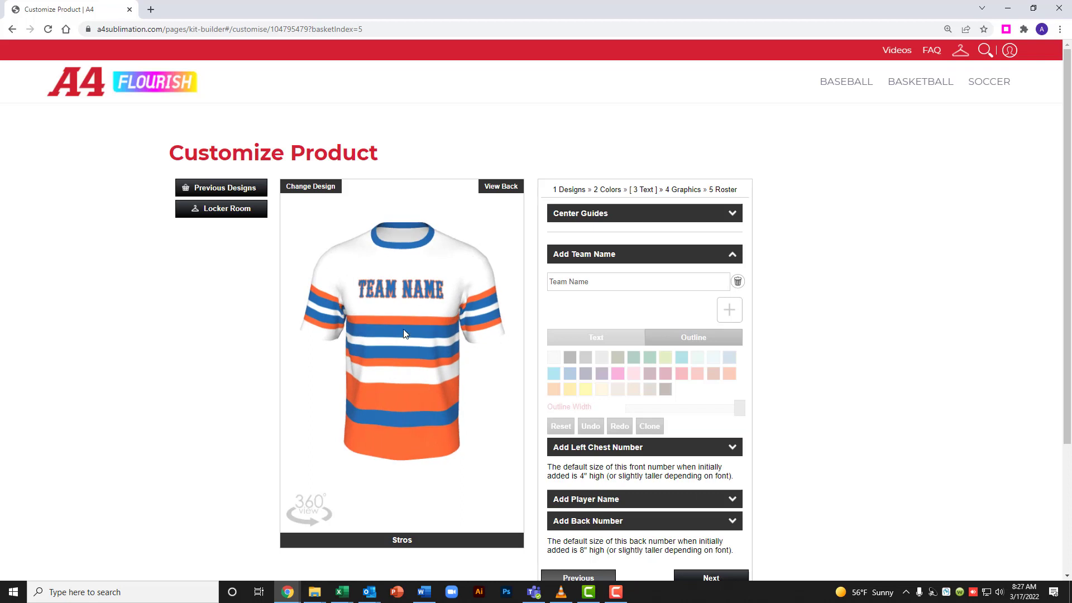
# Step: Enlarge the team name on the jersey's chest slightly
pyautogui.click(385, 295)
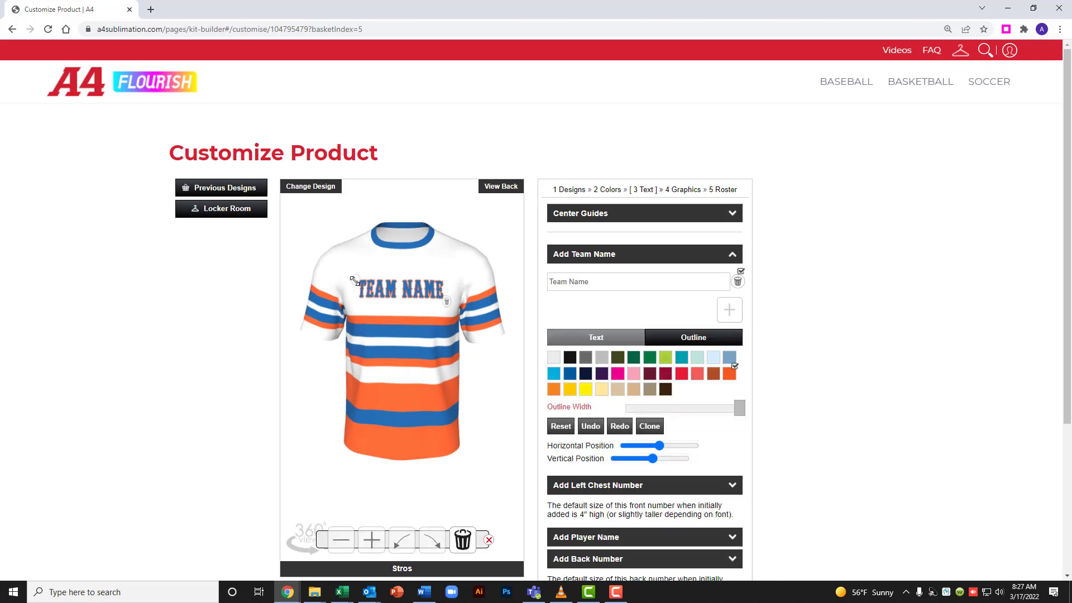
pyautogui.moveTo(350, 276); pyautogui.dragTo(349, 275)
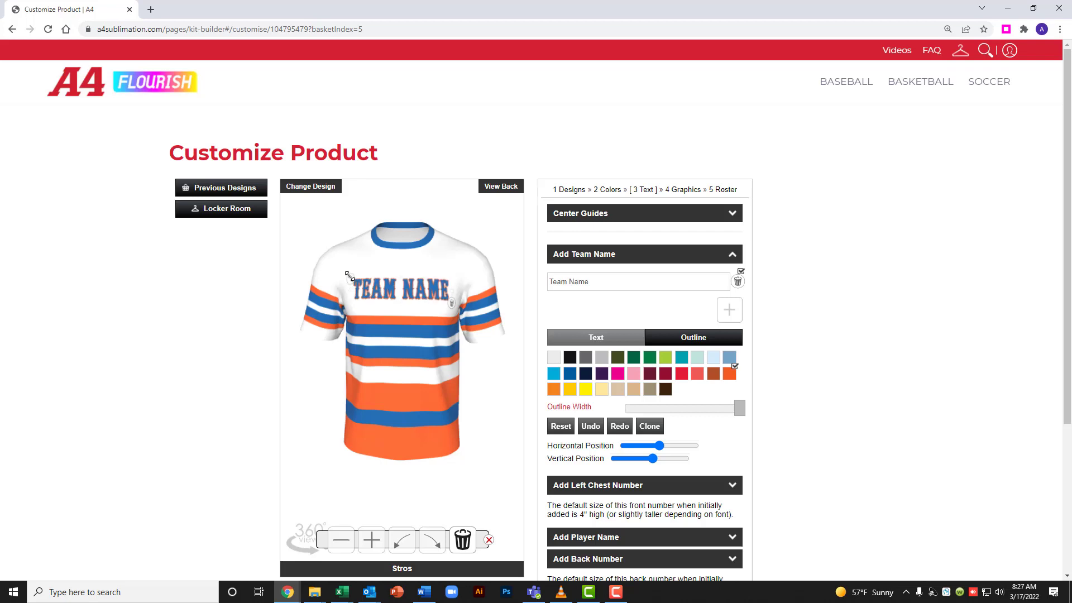
pyautogui.moveTo(345, 273); pyautogui.dragTo(343, 273)
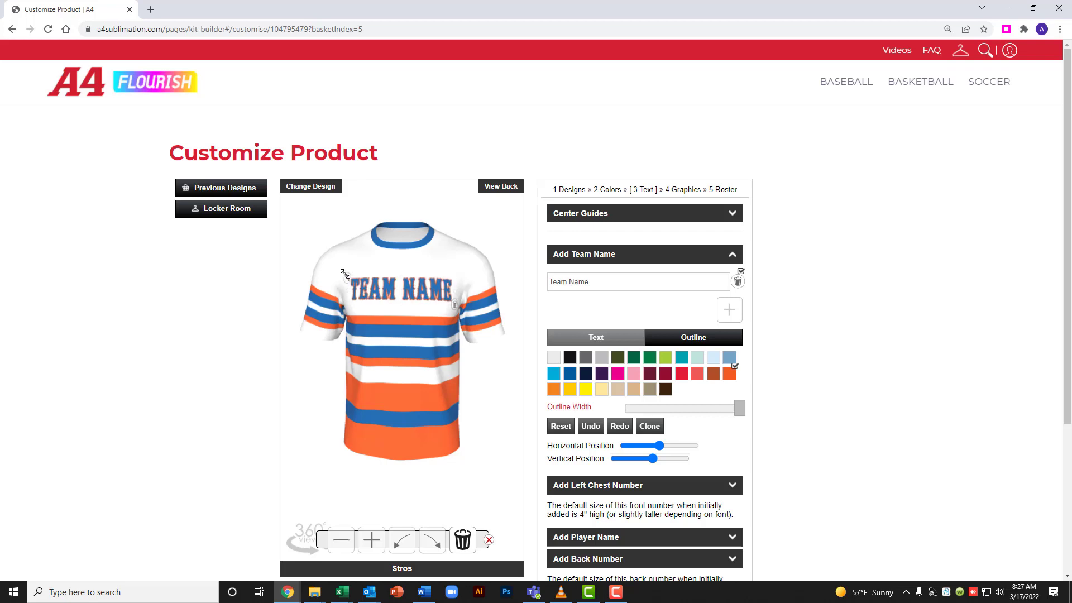
# Step: Change the team name text to "Broncos" and move it slightly lower on the chest
pyautogui.moveTo(561, 283); pyautogui.dragTo(600, 281)
pyautogui.click(600, 281)
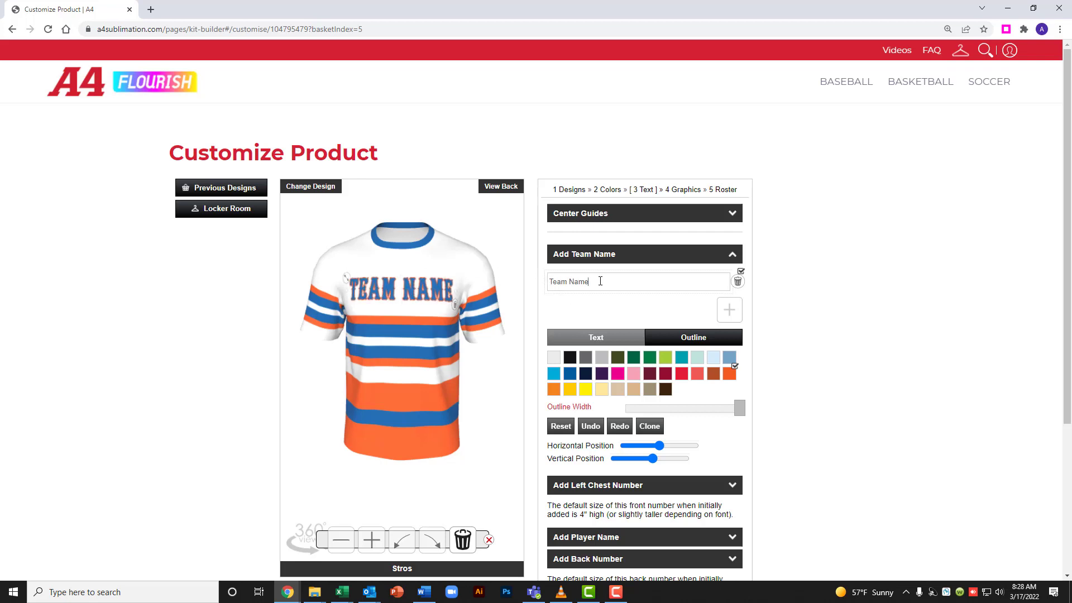
pyautogui.tripleClick(551, 274)
pyautogui.write('Broncos')
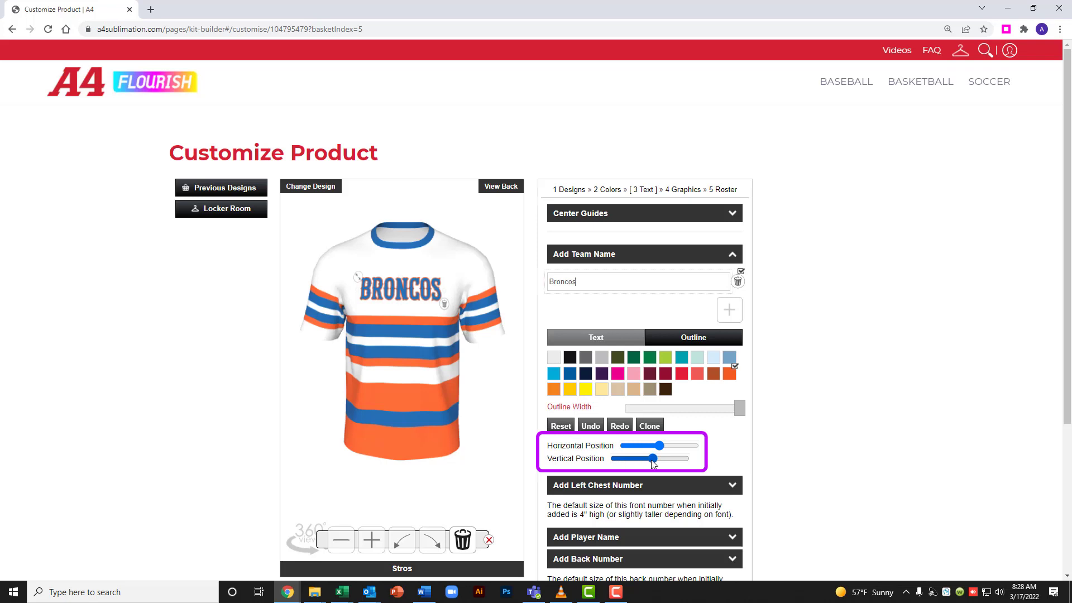
pyautogui.moveTo(653, 462); pyautogui.dragTo(669, 461)
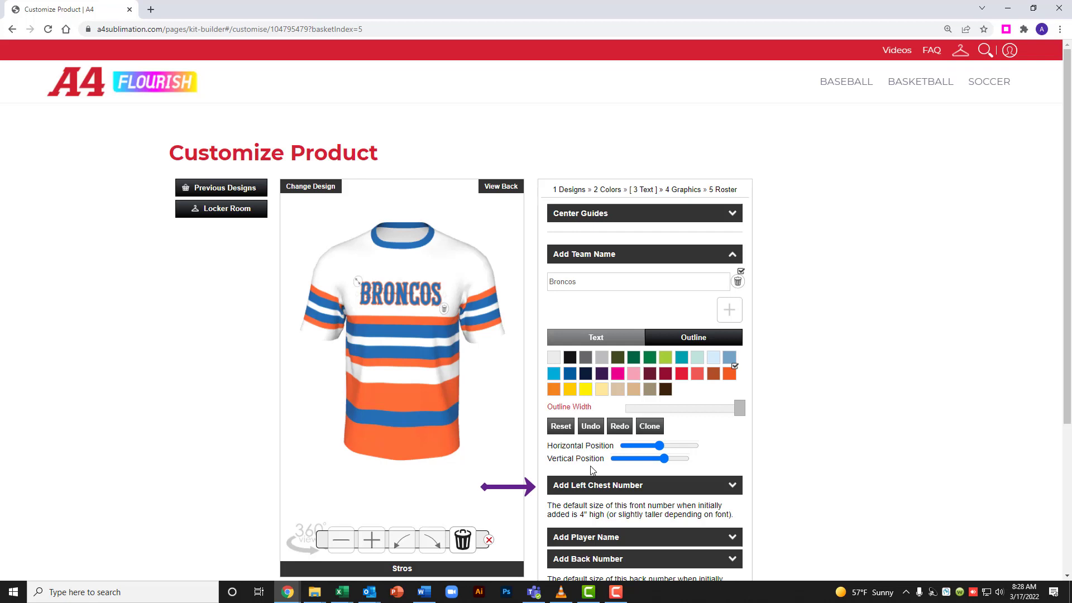
# Step: Add a left chest number "00" to the jersey front and nudge it slightly on the chest
pyautogui.click(626, 485)
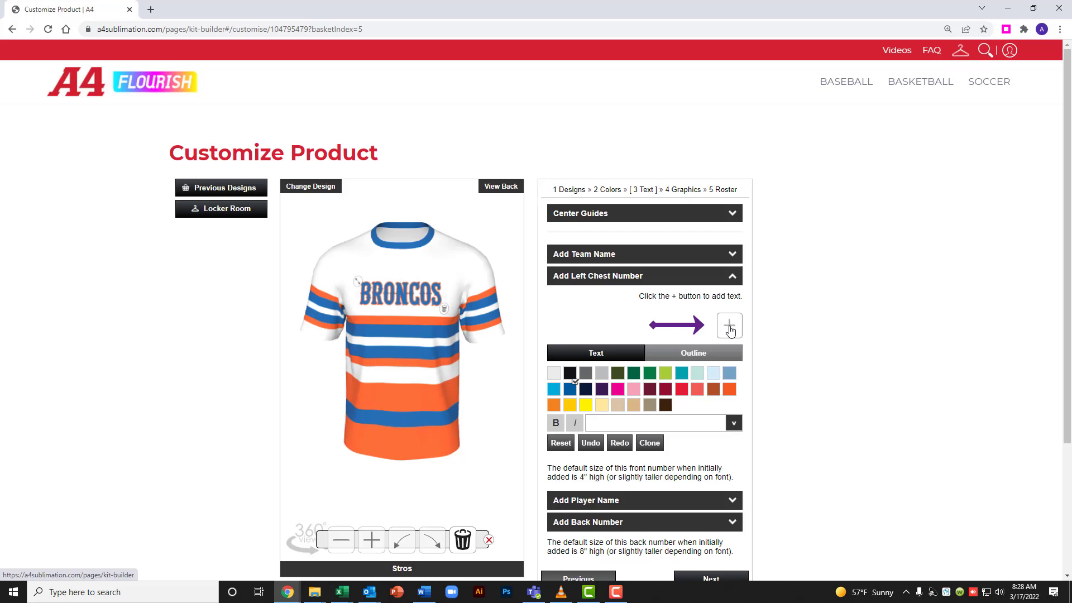
pyautogui.click(729, 328)
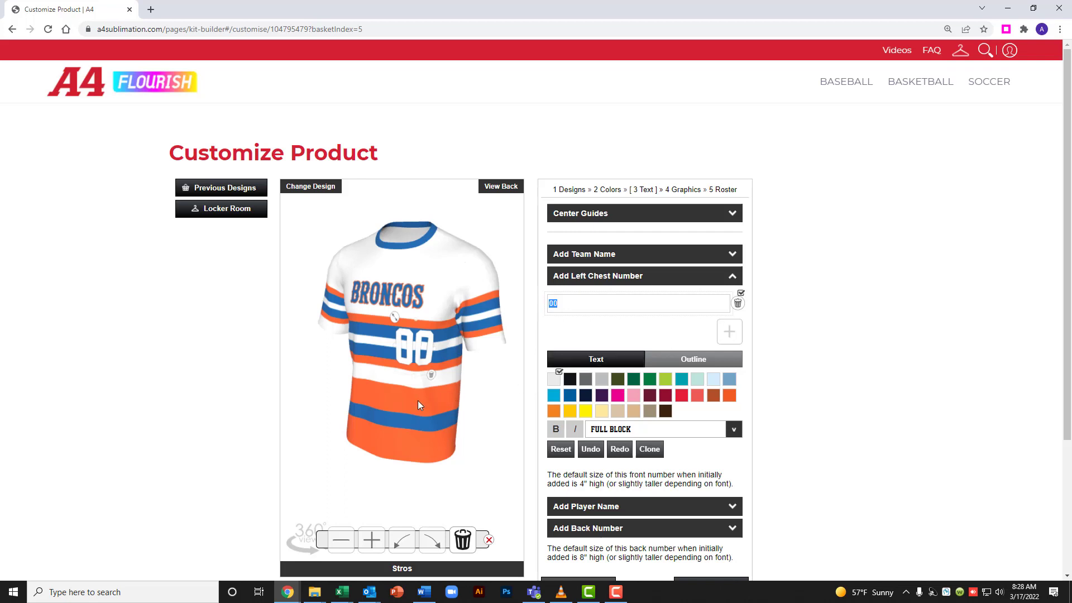
pyautogui.moveTo(404, 404); pyautogui.dragTo(423, 400)
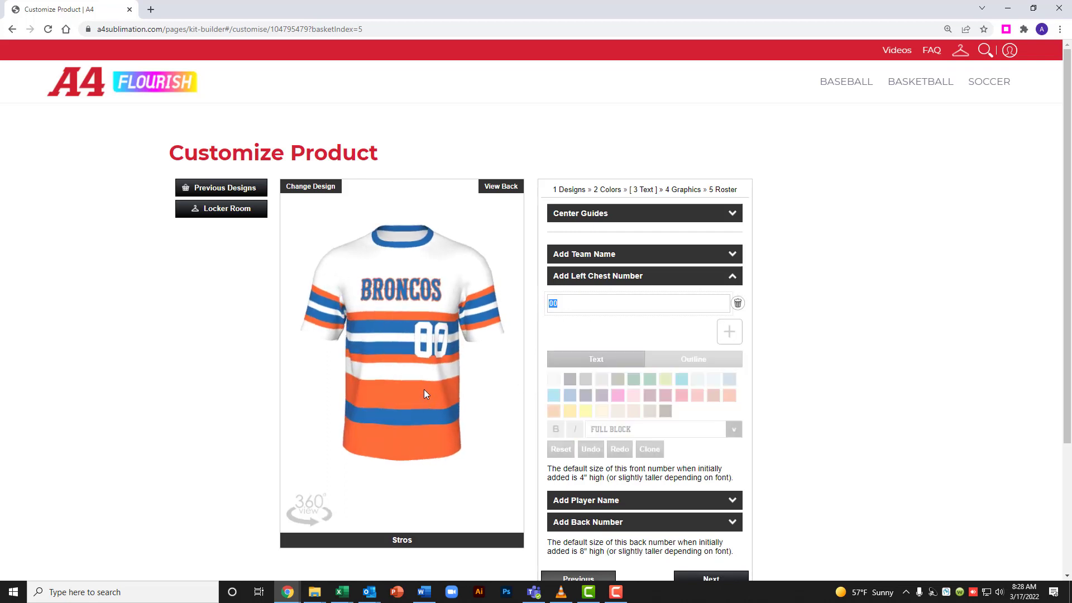
pyautogui.click(429, 346)
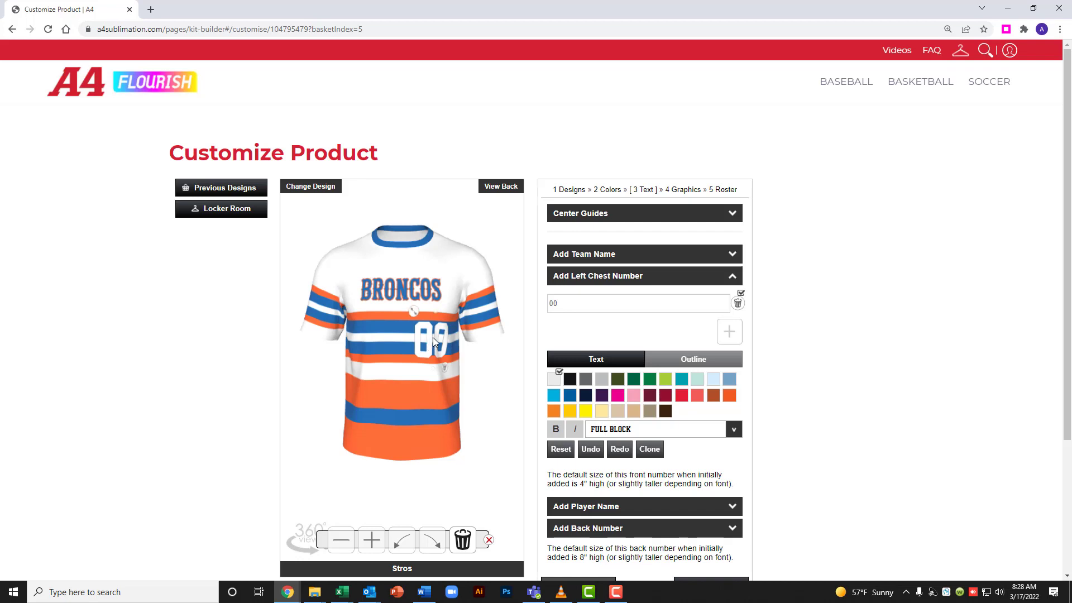
pyautogui.moveTo(429, 337); pyautogui.dragTo(427, 338)
# Step: Color the left chest number bright orange and set its white outline to the maximum width
pyautogui.click(729, 397)
pyautogui.click(658, 359)
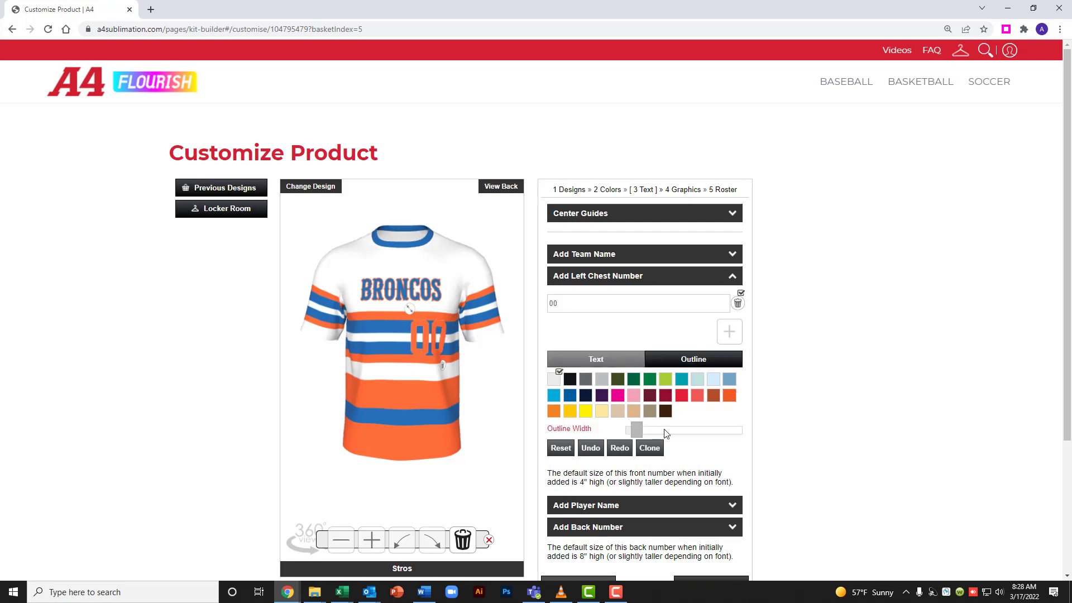
pyautogui.moveTo(665, 433); pyautogui.dragTo(748, 422)
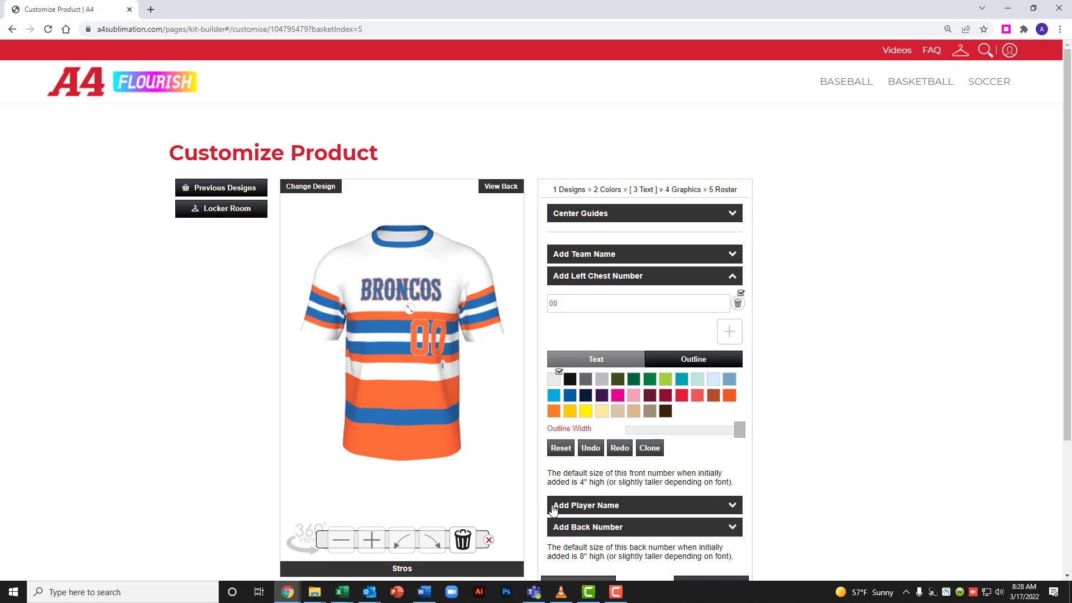
# Step: Add a player name to the jersey back in royal blue and move it slightly higher
pyautogui.click(635, 506)
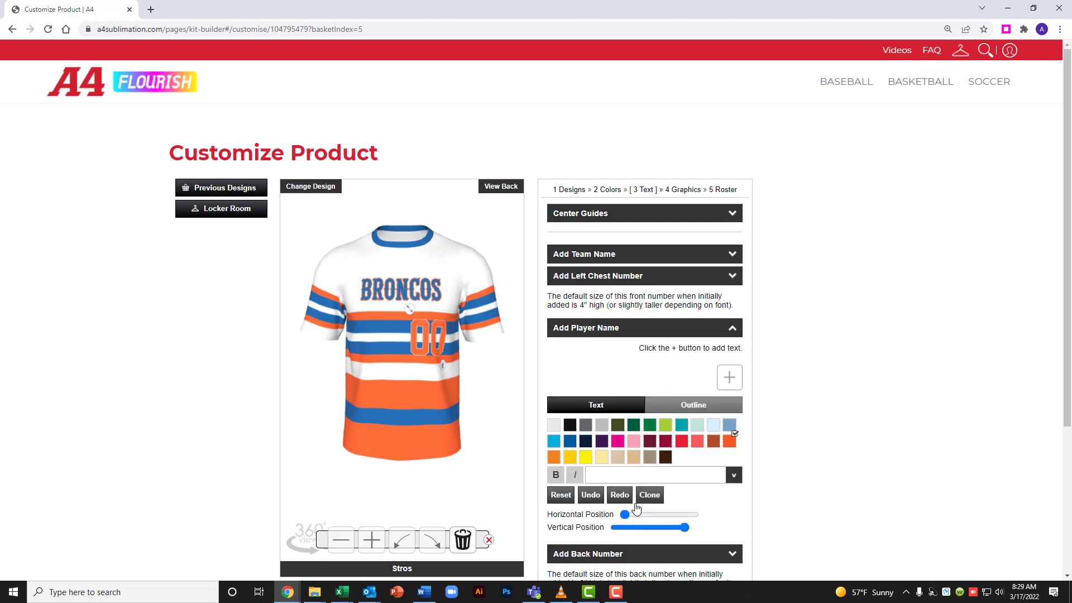
pyautogui.click(730, 382)
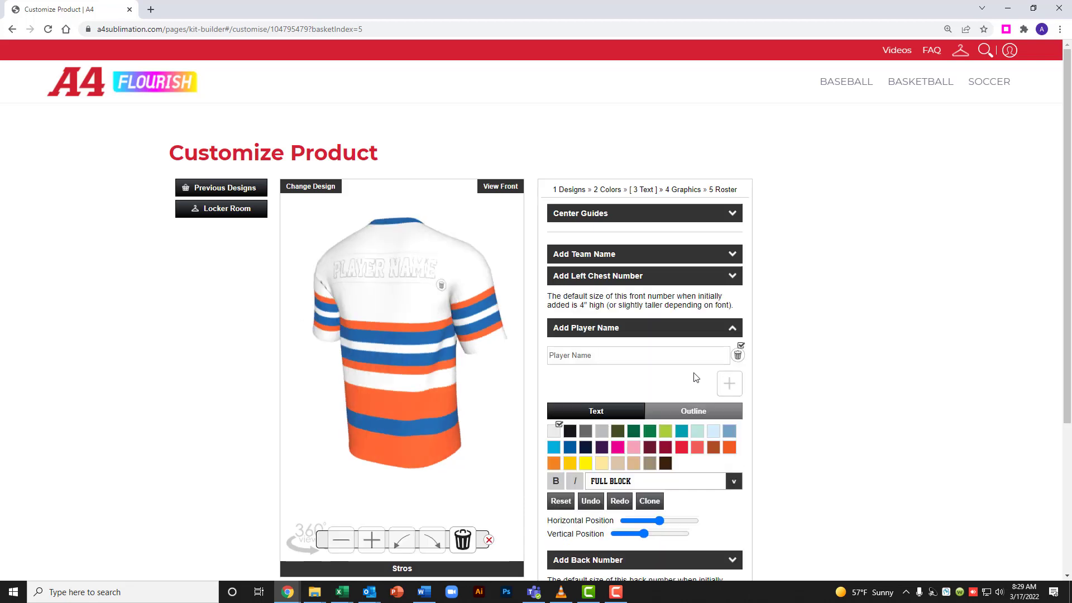
pyautogui.click(569, 450)
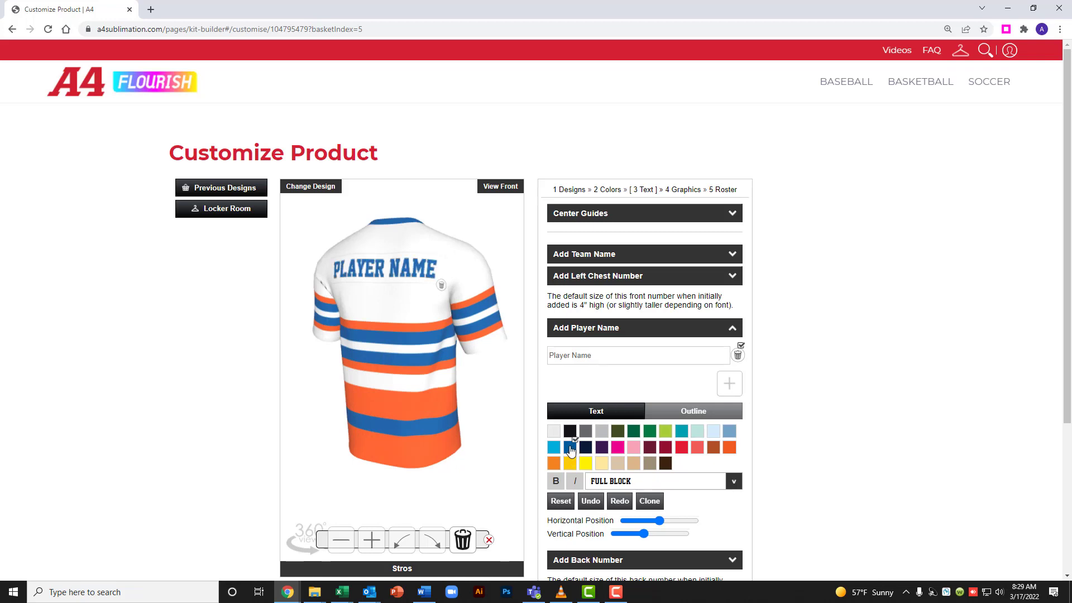
pyautogui.click(644, 534)
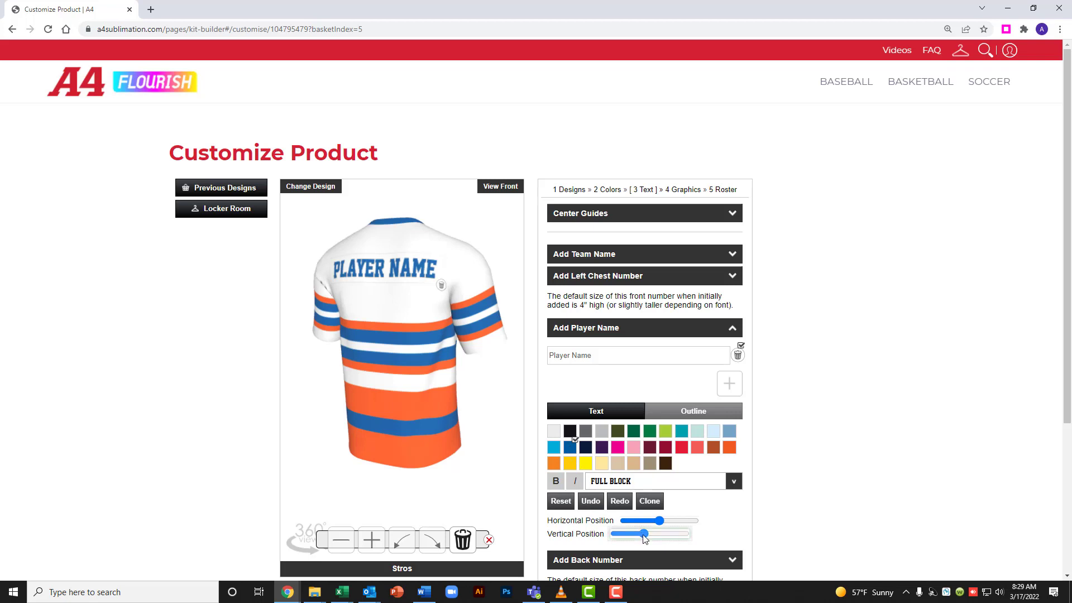
pyautogui.moveTo(643, 536); pyautogui.dragTo(634, 536)
# Step: Add a back number "00" in the Tiffany font with royal blue text
pyautogui.scroll(-1, 767, 385)
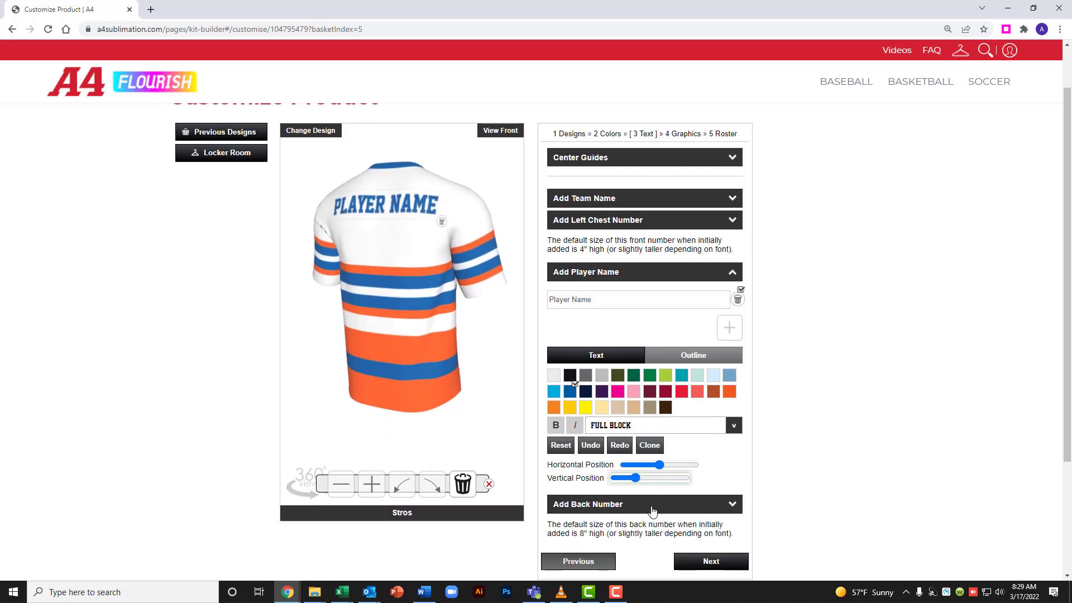
pyautogui.click(651, 505)
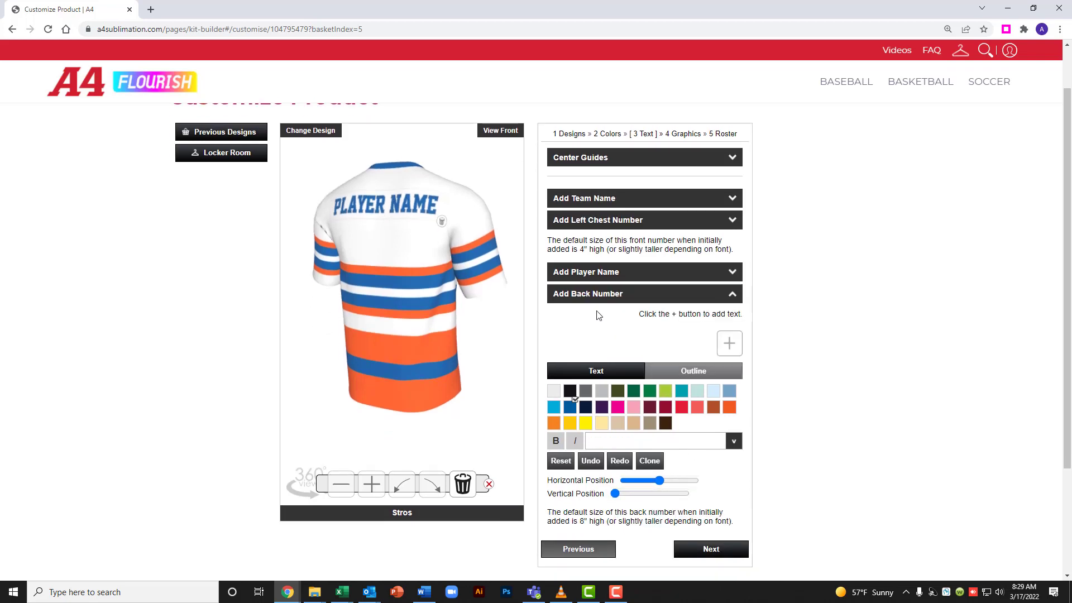
pyautogui.click(728, 343)
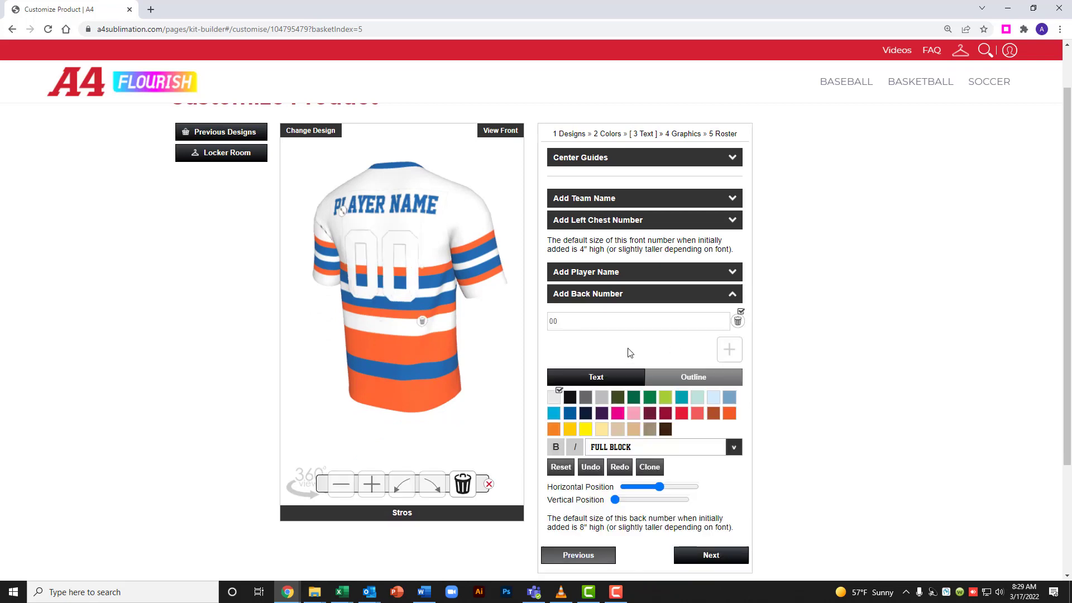
pyautogui.click(650, 451)
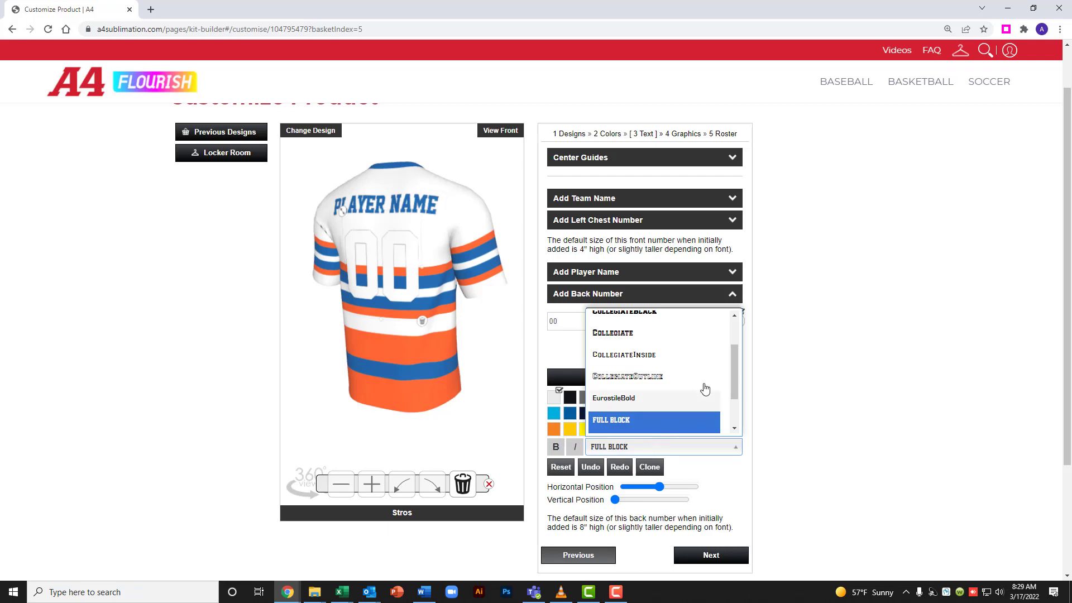
pyautogui.moveTo(736, 373); pyautogui.dragTo(735, 406)
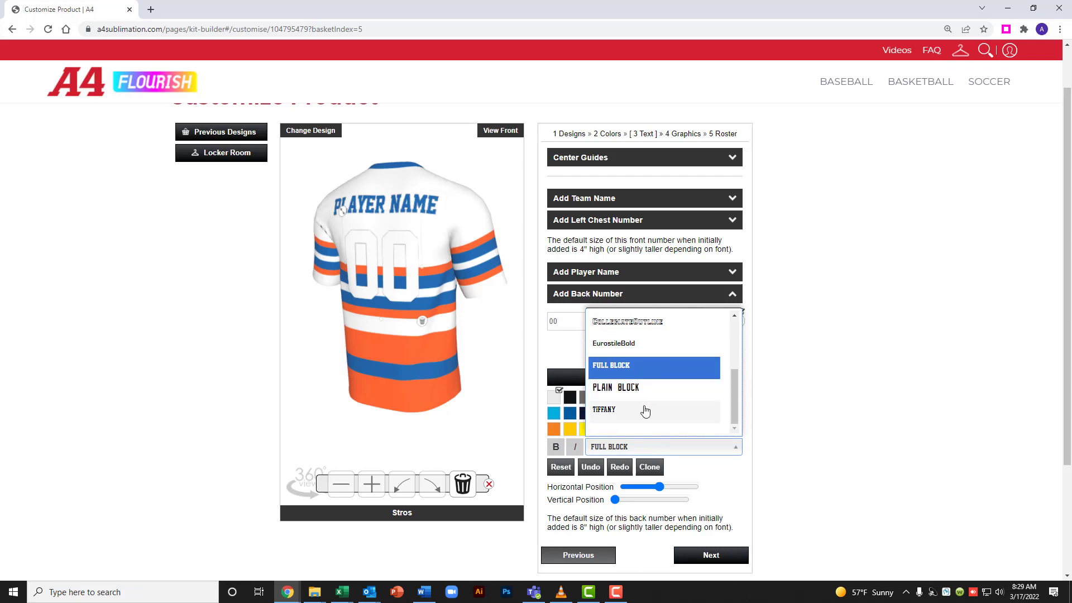
pyautogui.click(645, 410)
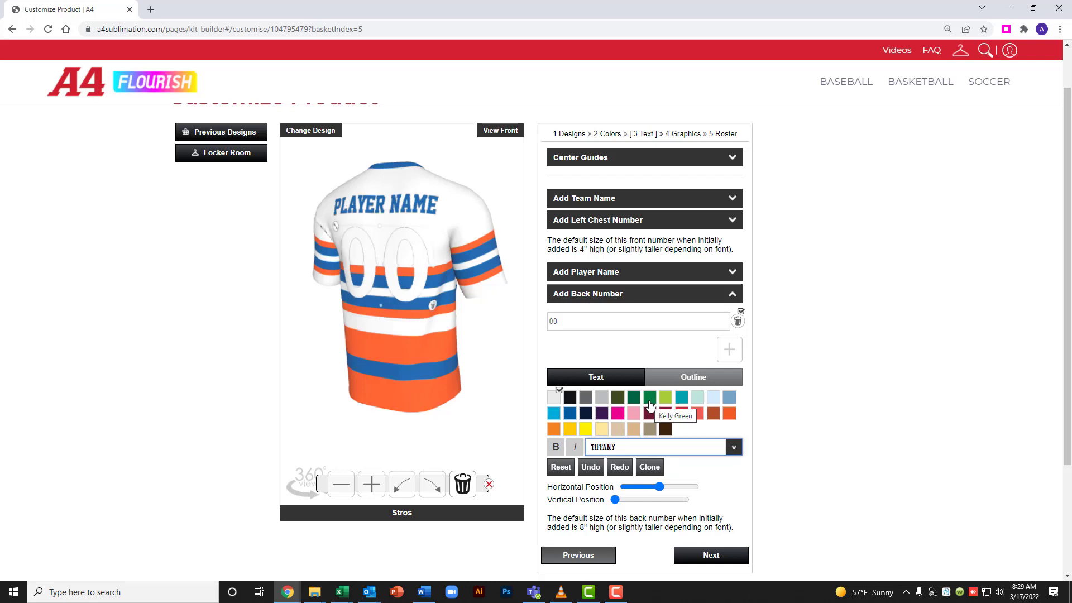
pyautogui.click(570, 416)
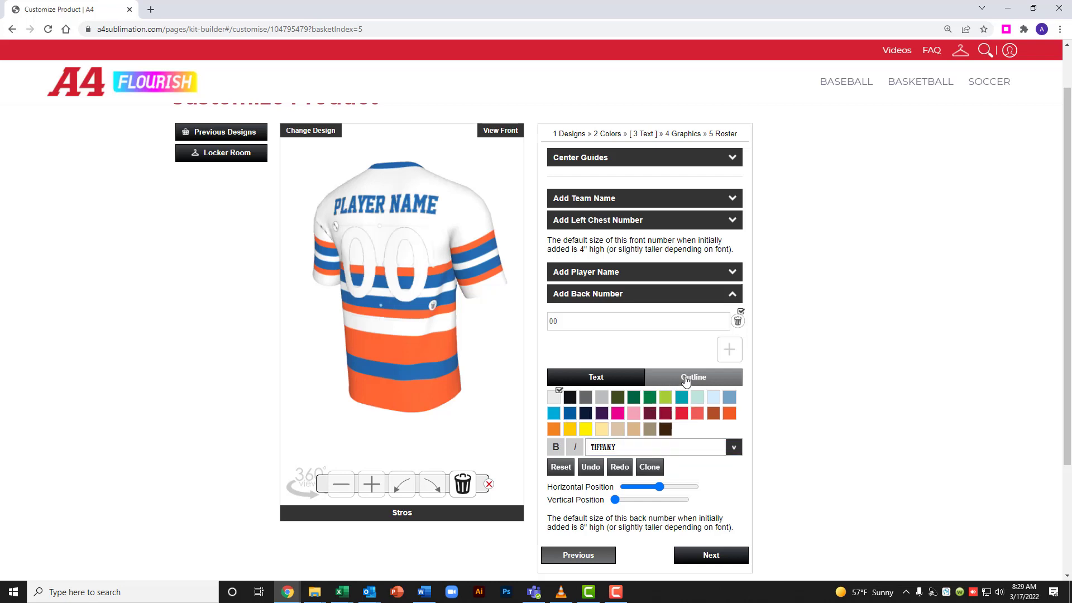
# Step: Give the back number a bright orange outline at the maximum outline width
pyautogui.click(689, 377)
pyautogui.click(730, 413)
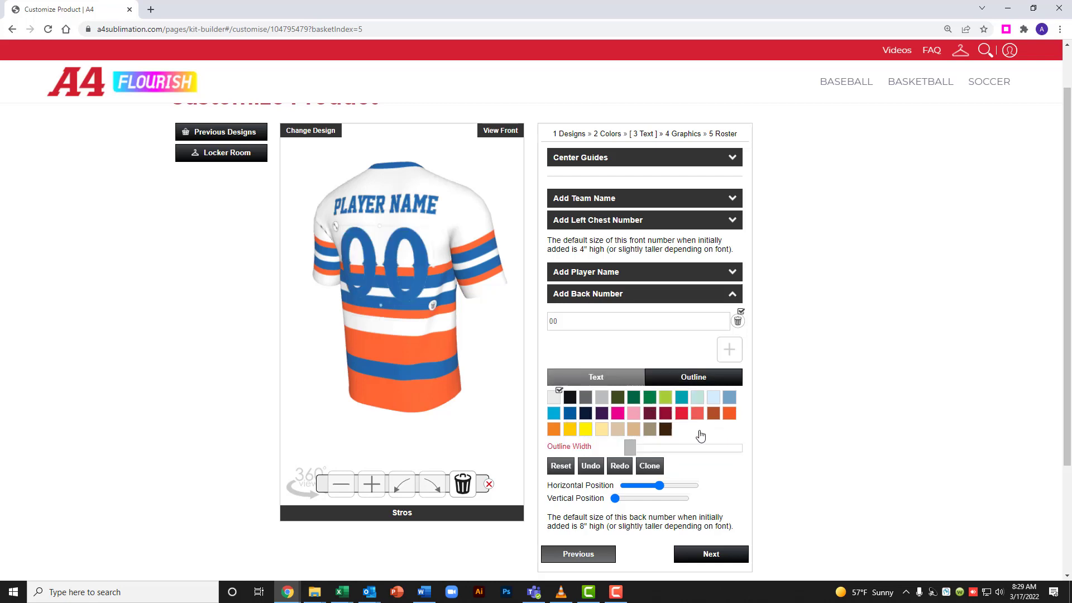
pyautogui.moveTo(629, 446); pyautogui.dragTo(756, 448)
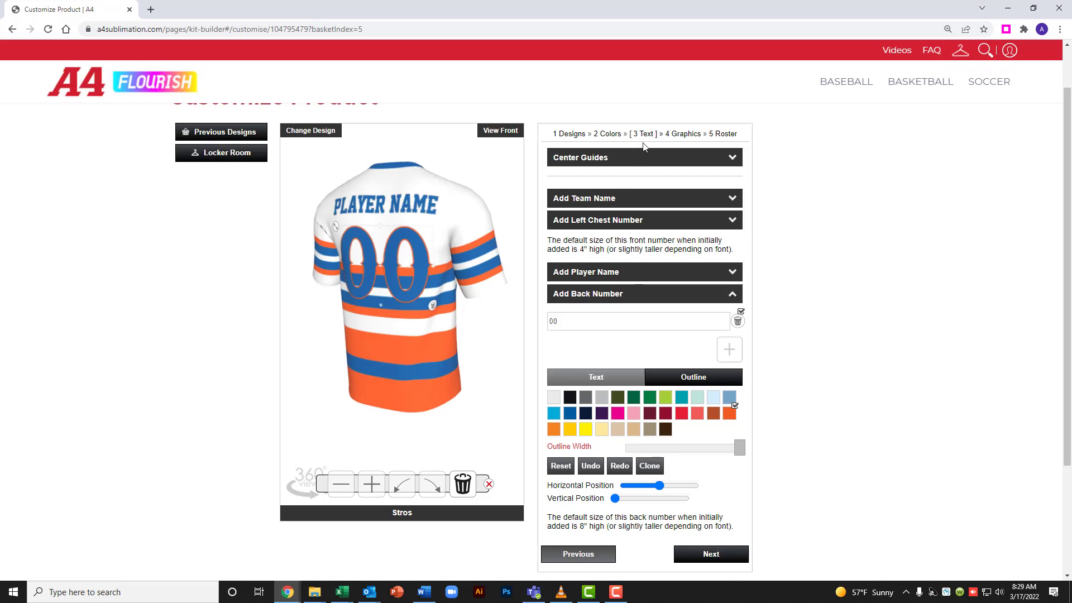
# Step: Place the American flag graphic on the jersey back, move it above the player name and shrink it to fit below the collar
pyautogui.click(683, 136)
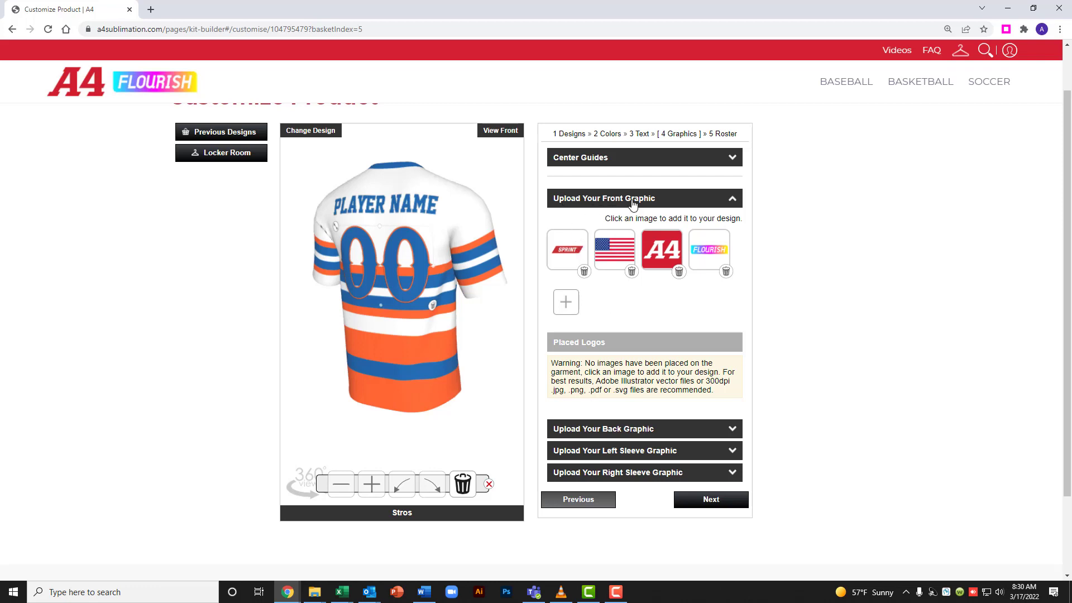
pyautogui.click(619, 434)
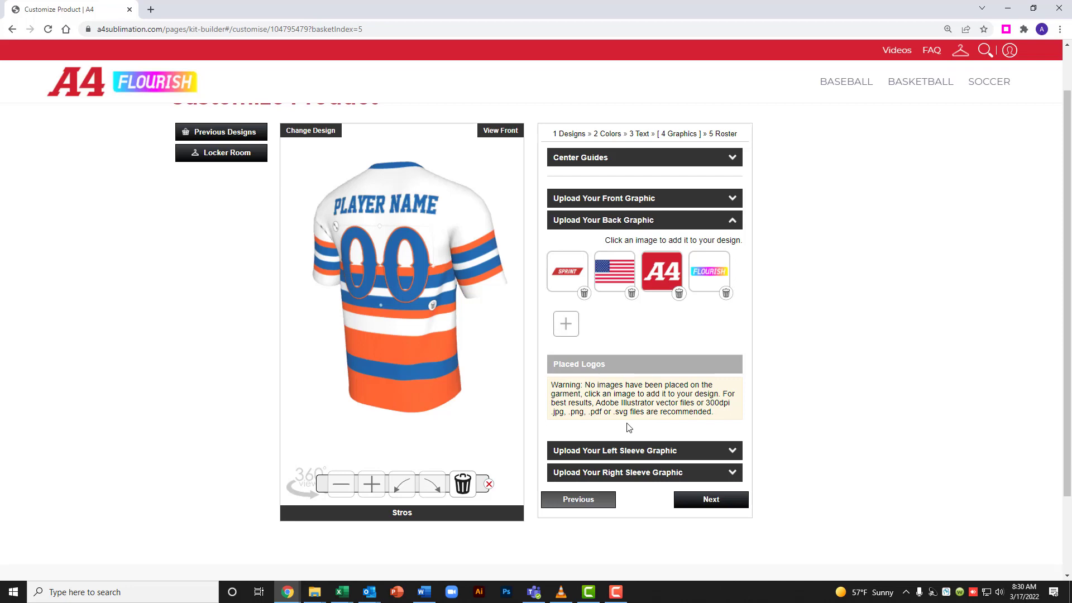
pyautogui.click(609, 274)
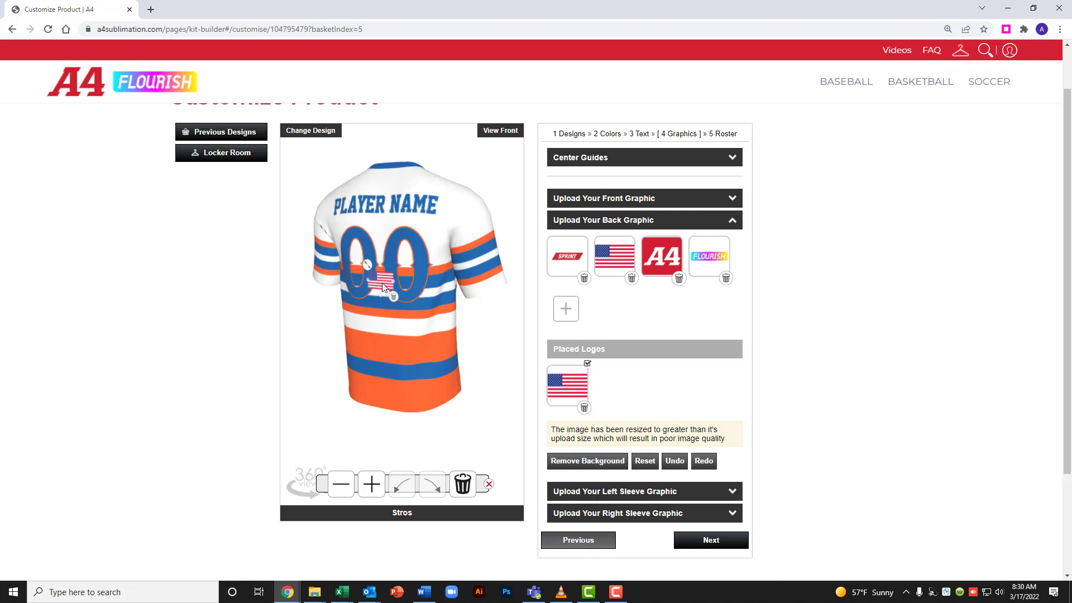
pyautogui.moveTo(386, 257); pyautogui.dragTo(390, 182)
pyautogui.moveTo(389, 182); pyautogui.dragTo(385, 187)
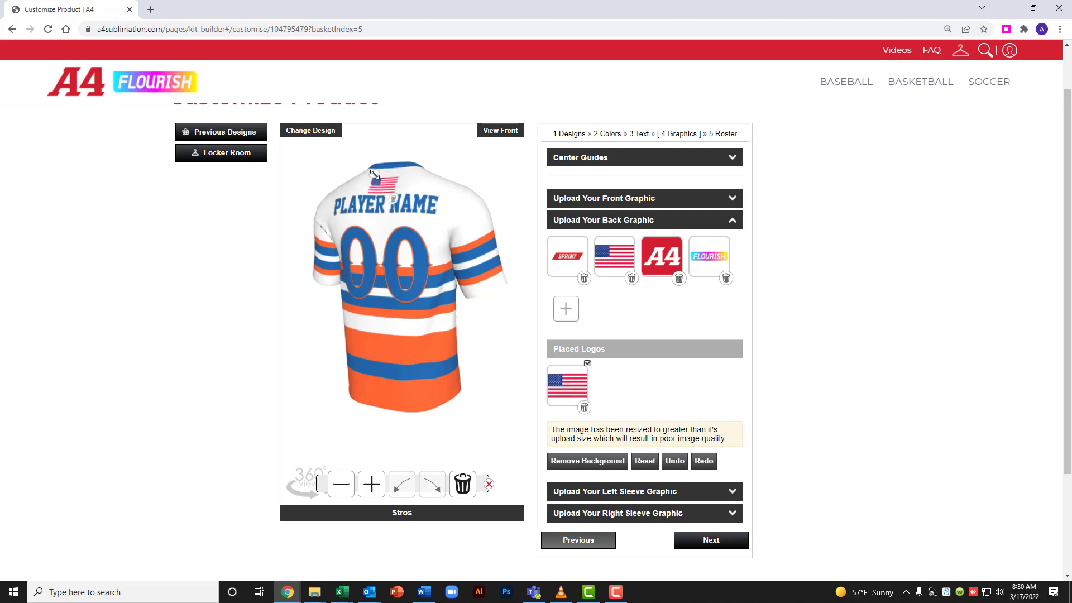
pyautogui.moveTo(374, 175); pyautogui.dragTo(378, 180)
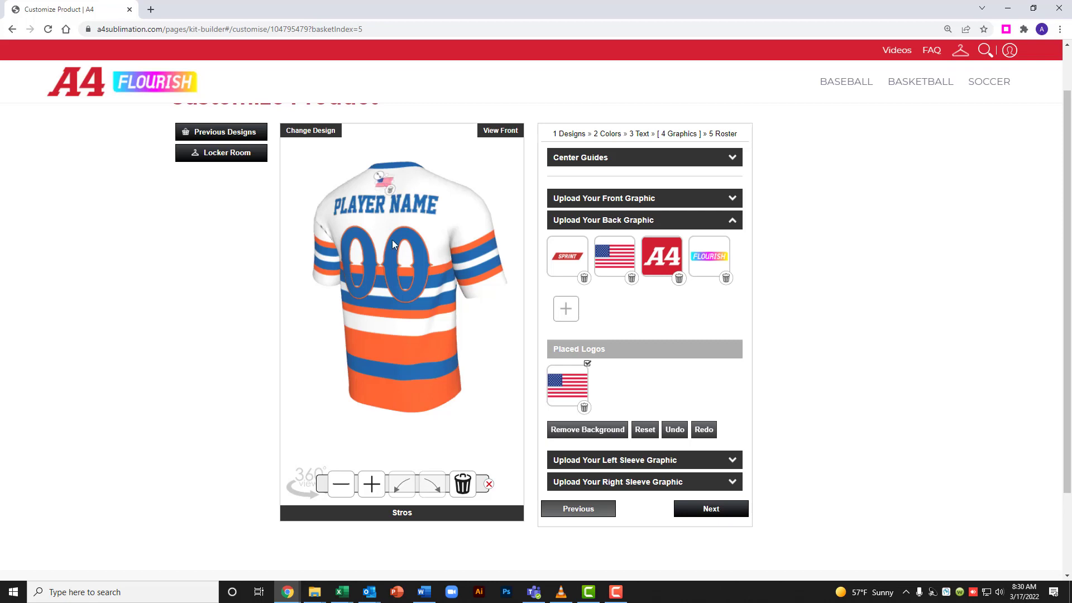
pyautogui.click(385, 322)
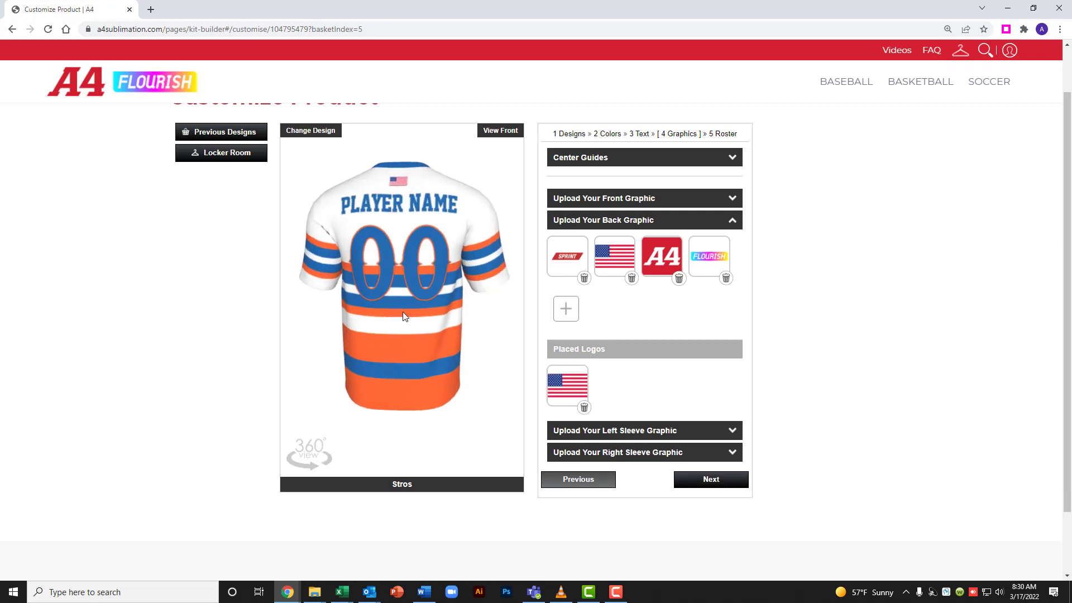
# Step: Turn on the center guides and align the flag graphic with the center line of the jersey back
pyautogui.click(398, 189)
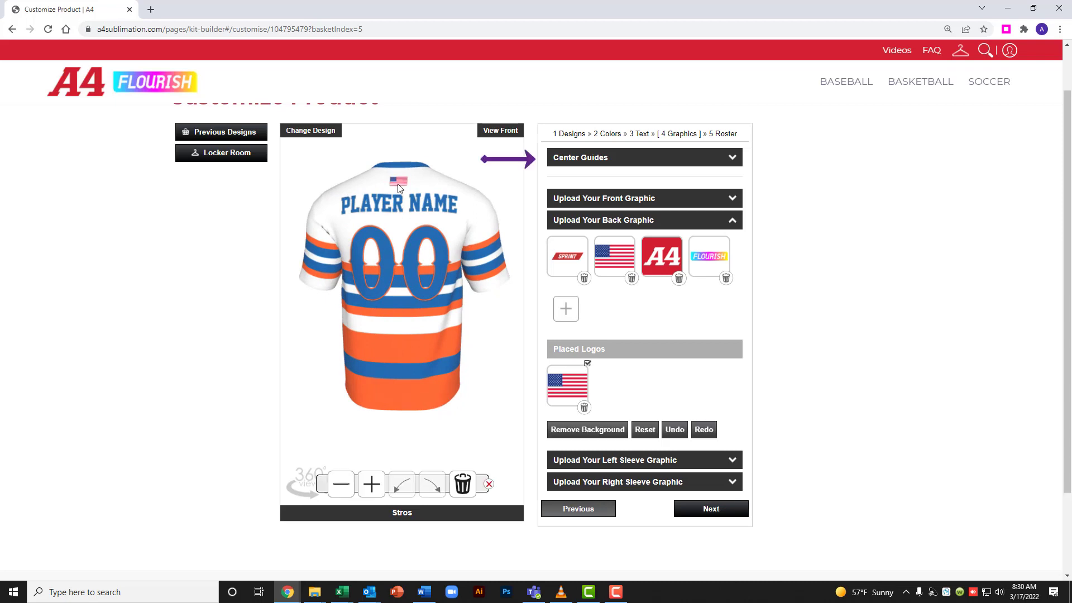
pyautogui.click(589, 160)
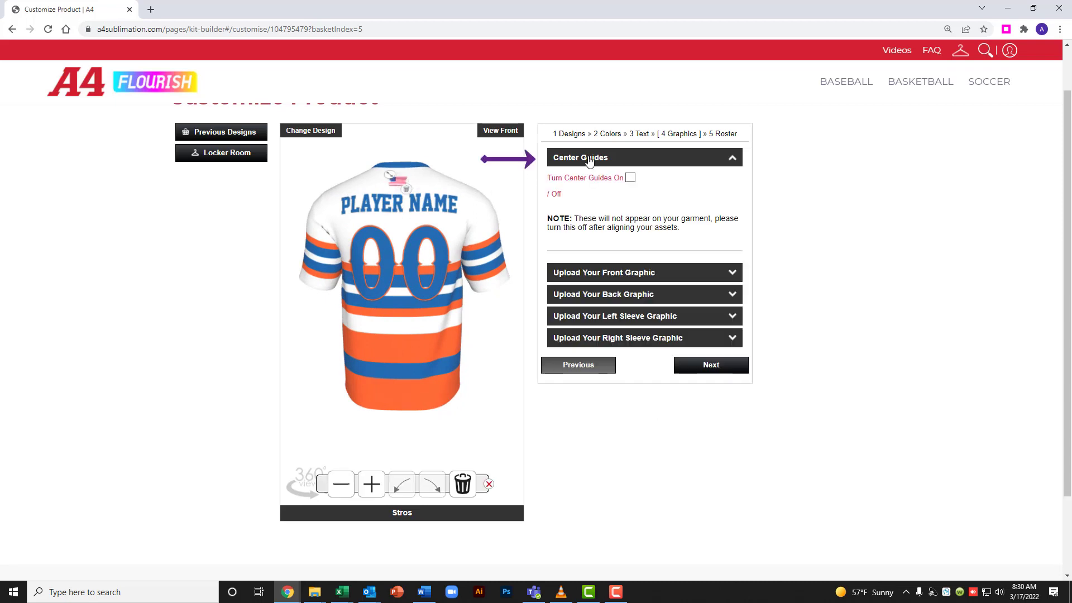
pyautogui.click(629, 178)
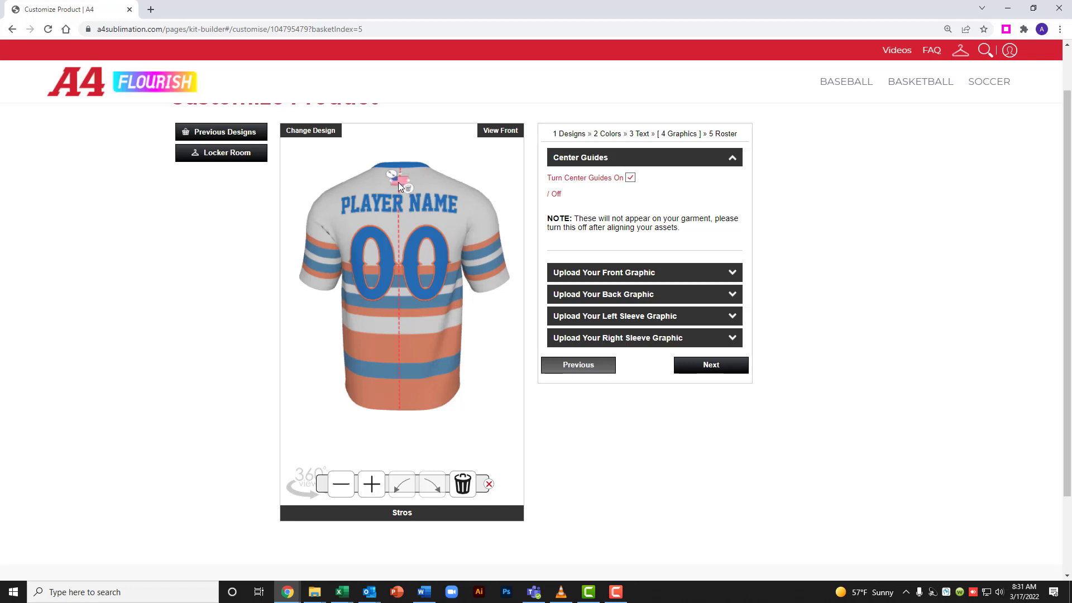
pyautogui.click(424, 269)
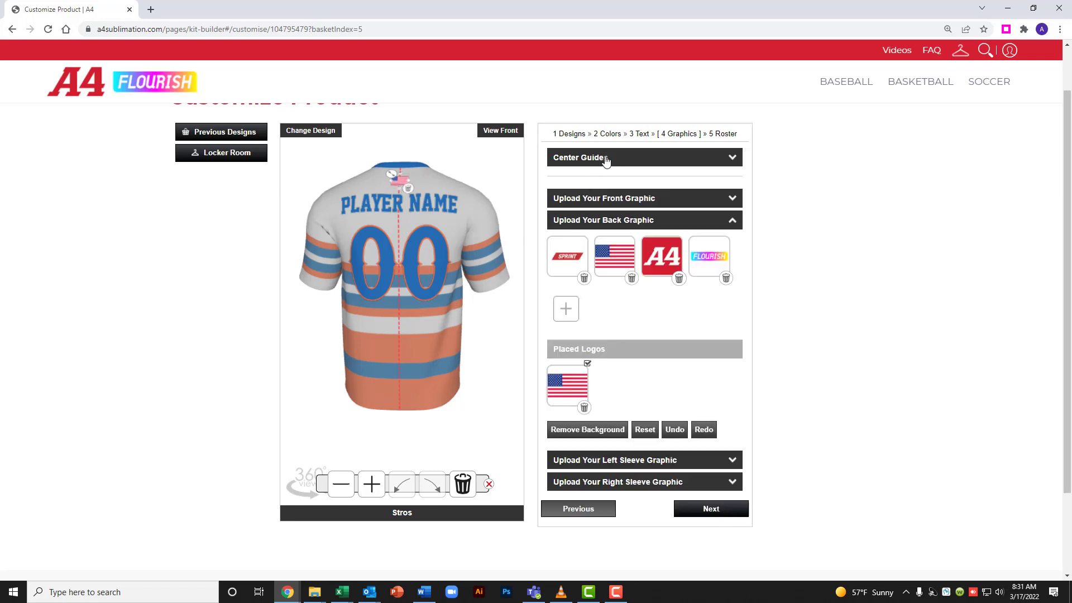
# Step: Turn off the center guides and view the front of the jersey
pyautogui.click(629, 159)
pyautogui.click(629, 179)
pyautogui.click(428, 300)
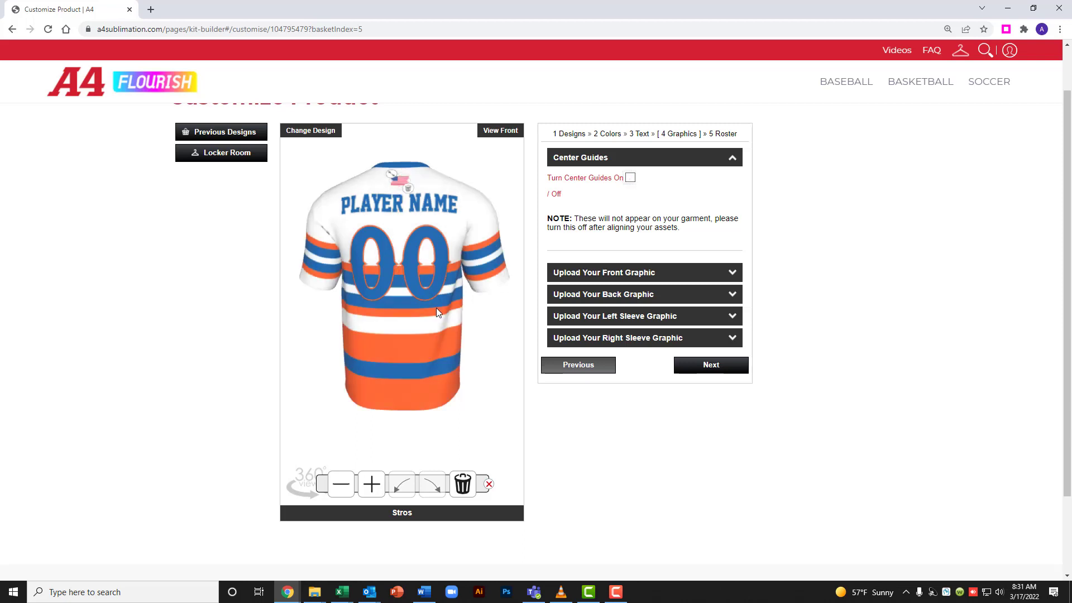
pyautogui.moveTo(452, 341); pyautogui.dragTo(278, 351)
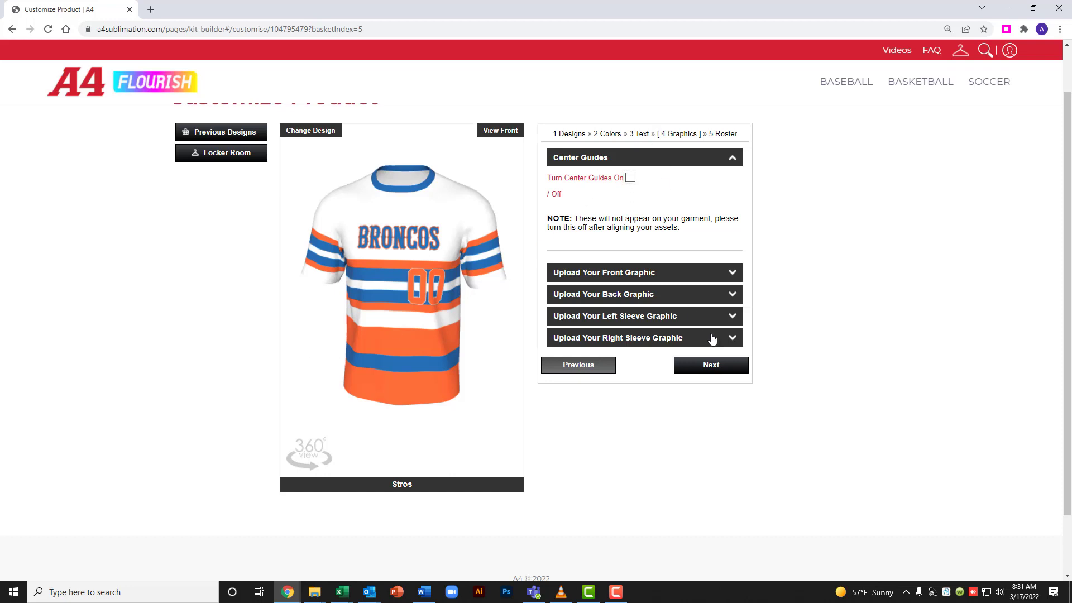
# Step: Clear the Adult L quantity in the roster and switch the roster to player details
pyautogui.click(722, 369)
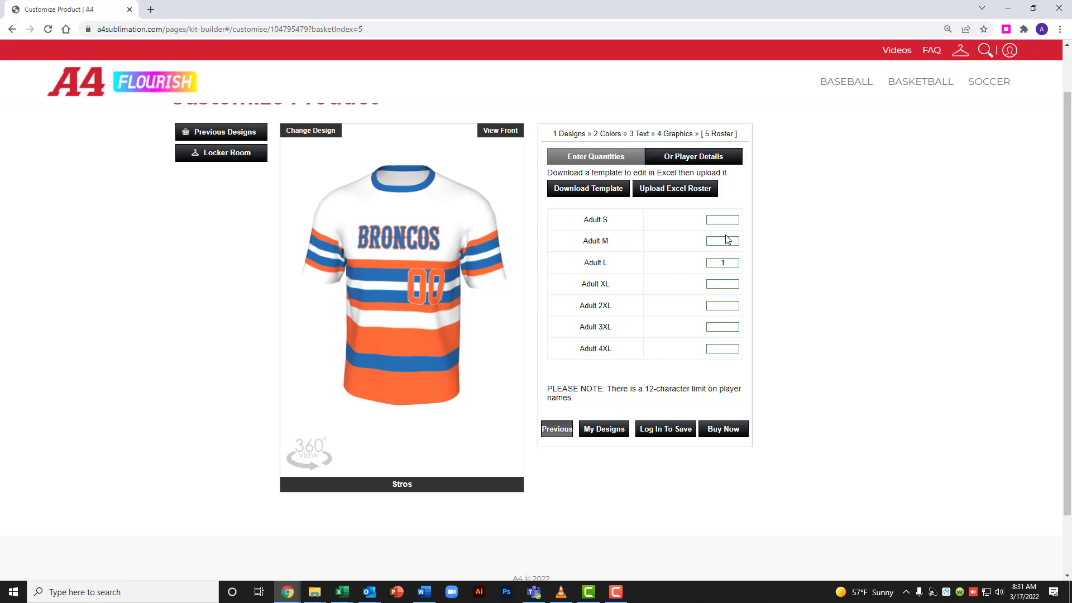
pyautogui.doubleClick(722, 263)
pyautogui.press('BackSpace')
pyautogui.click(691, 160)
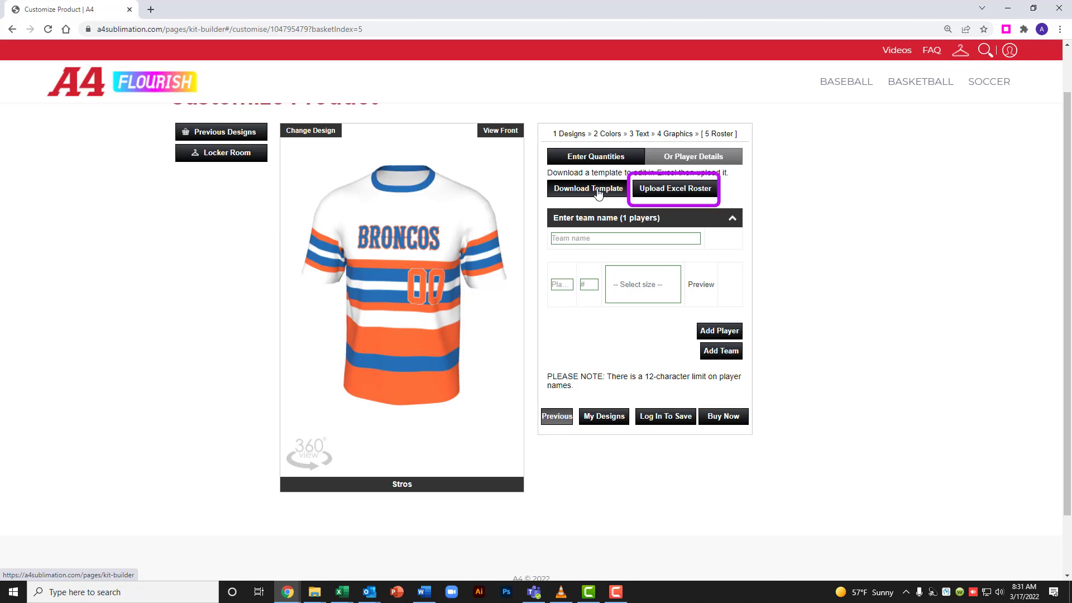
# Step: Upload the Excel roster file "Broncos team-template" from the Desktop
pyautogui.click(672, 191)
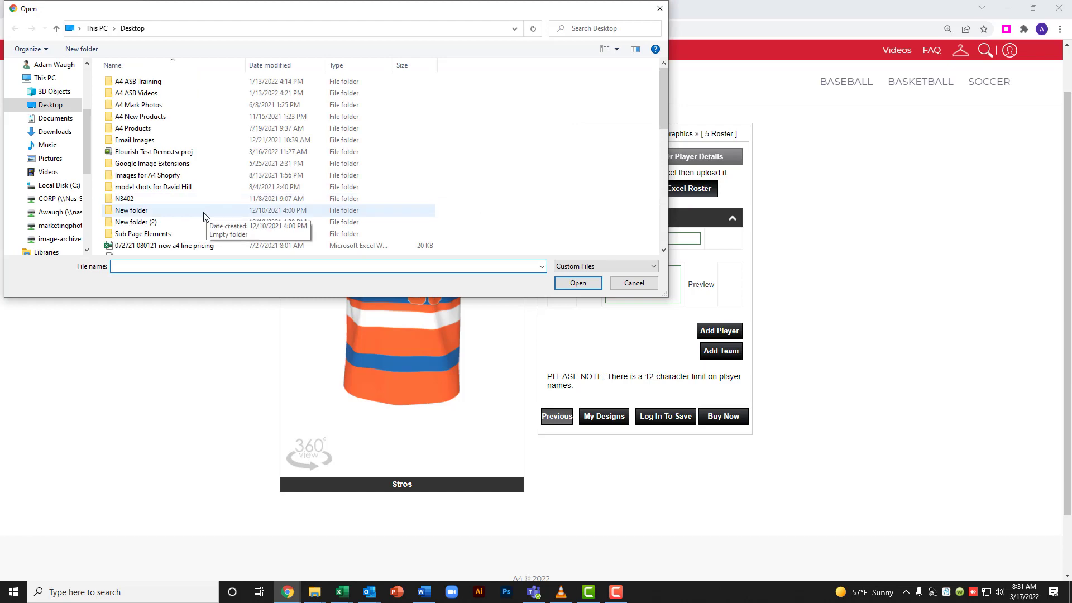
pyautogui.scroll(-3, 203, 216)
pyautogui.click(162, 213)
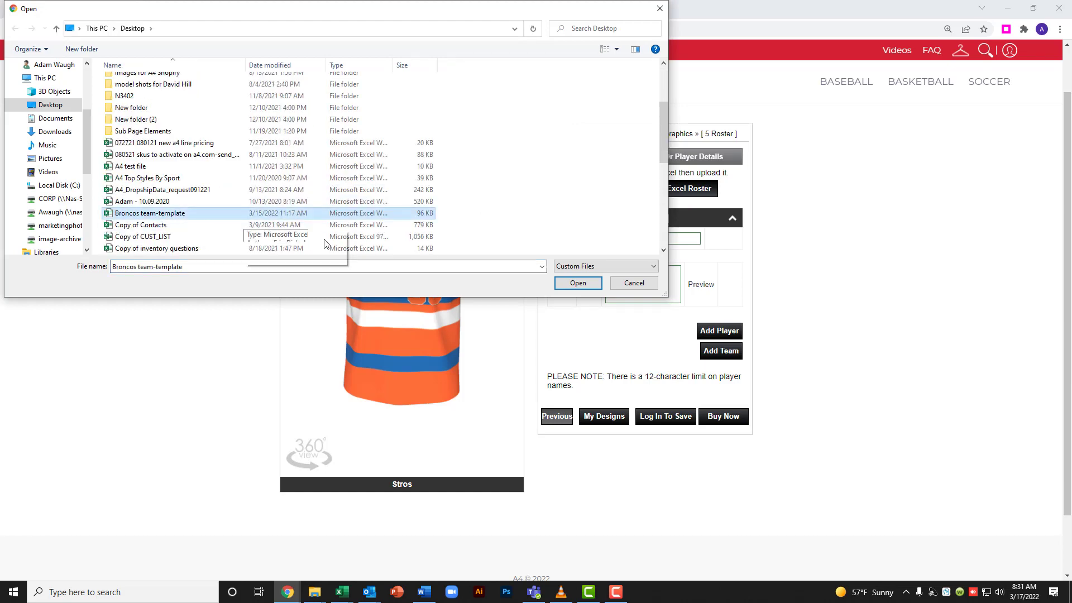
pyautogui.click(578, 283)
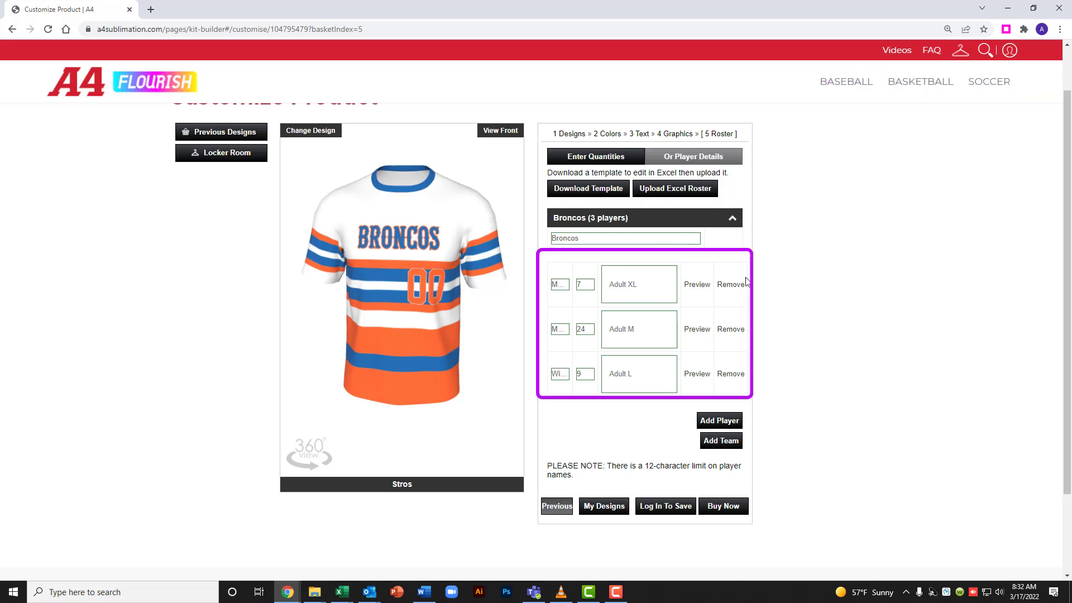
# Step: Preview the jersey for each roster player, numbers 7, 24 and 9, and check the front of number 9
pyautogui.click(562, 284)
pyautogui.click(698, 285)
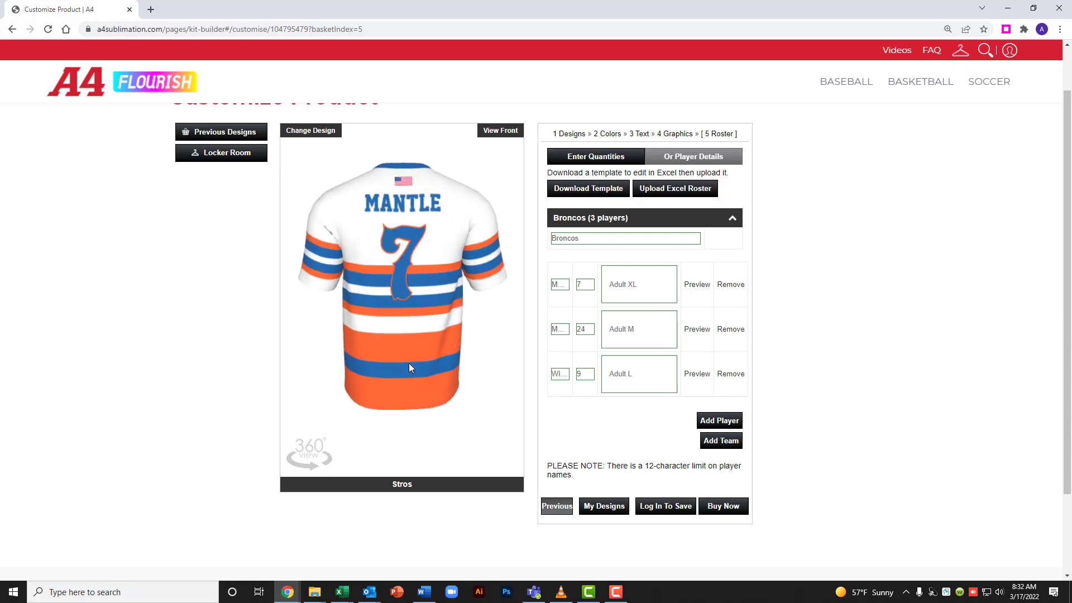
pyautogui.click(702, 331)
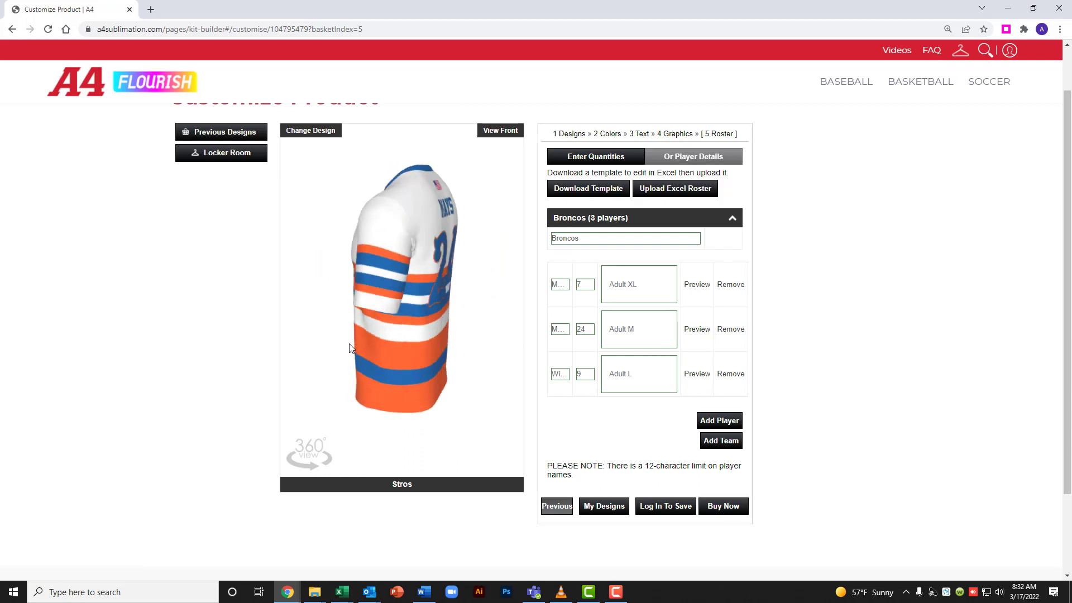
pyautogui.click(700, 375)
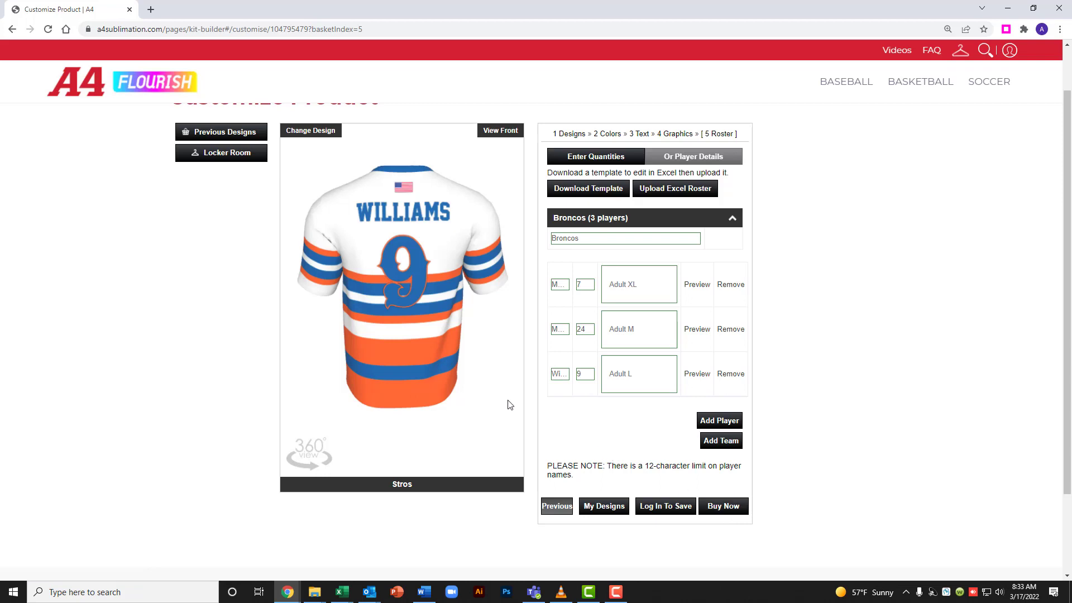
pyautogui.moveTo(491, 381); pyautogui.dragTo(316, 387)
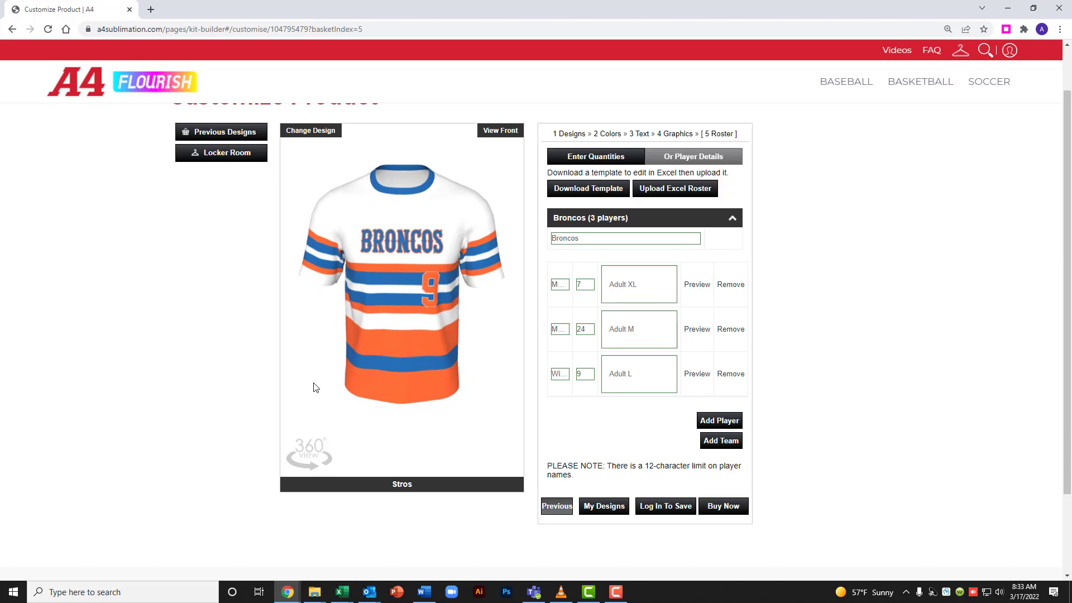